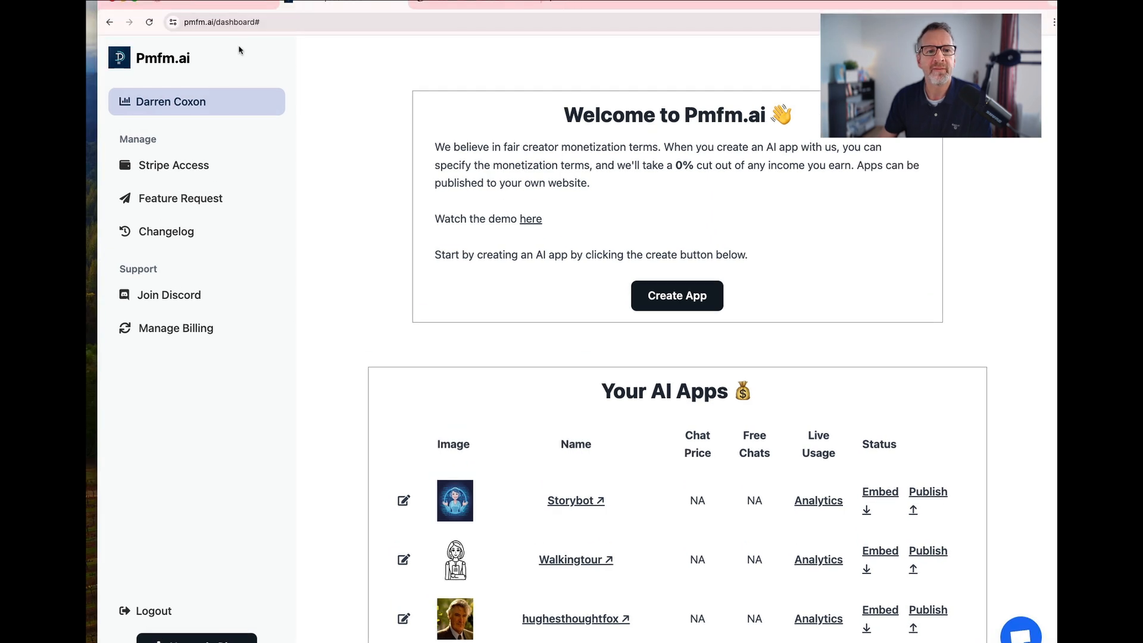
# Open the form for creating a new AI app and look through its fields.
pyautogui.moveTo(184, 24); pyautogui.dragTo(214, 25)
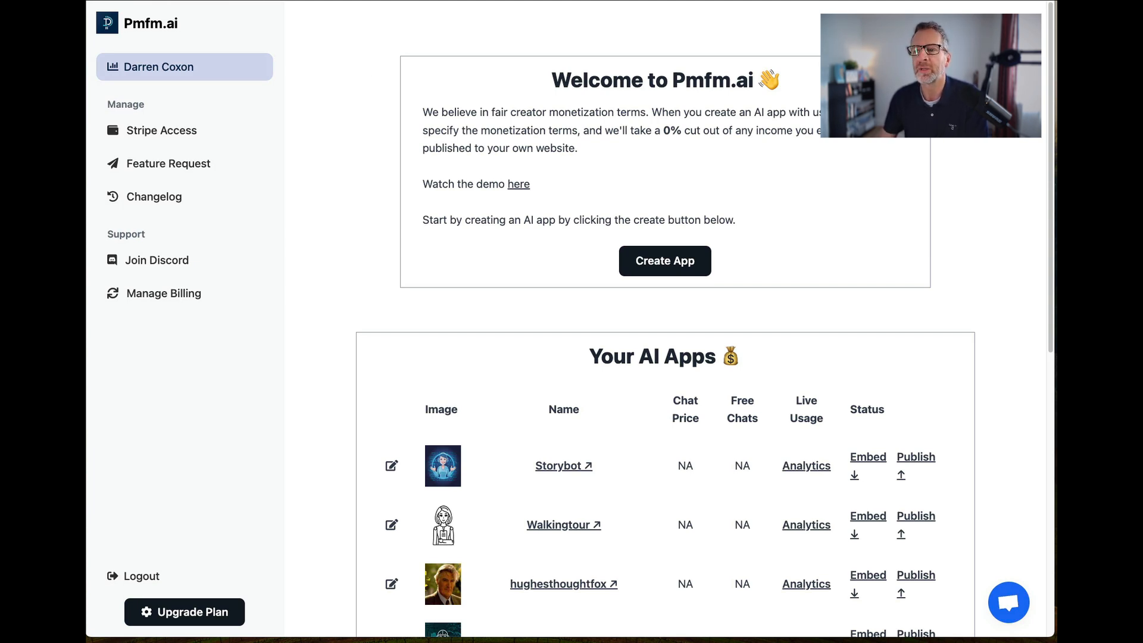
pyautogui.moveTo(1052, 171); pyautogui.dragTo(1057, 170)
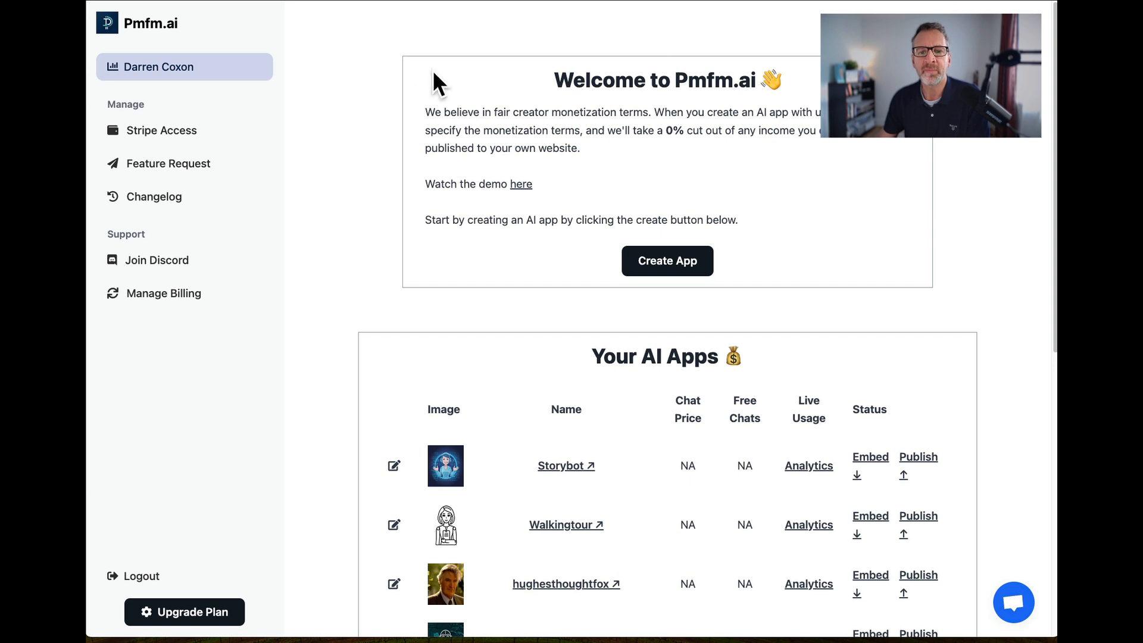
pyautogui.click(679, 270)
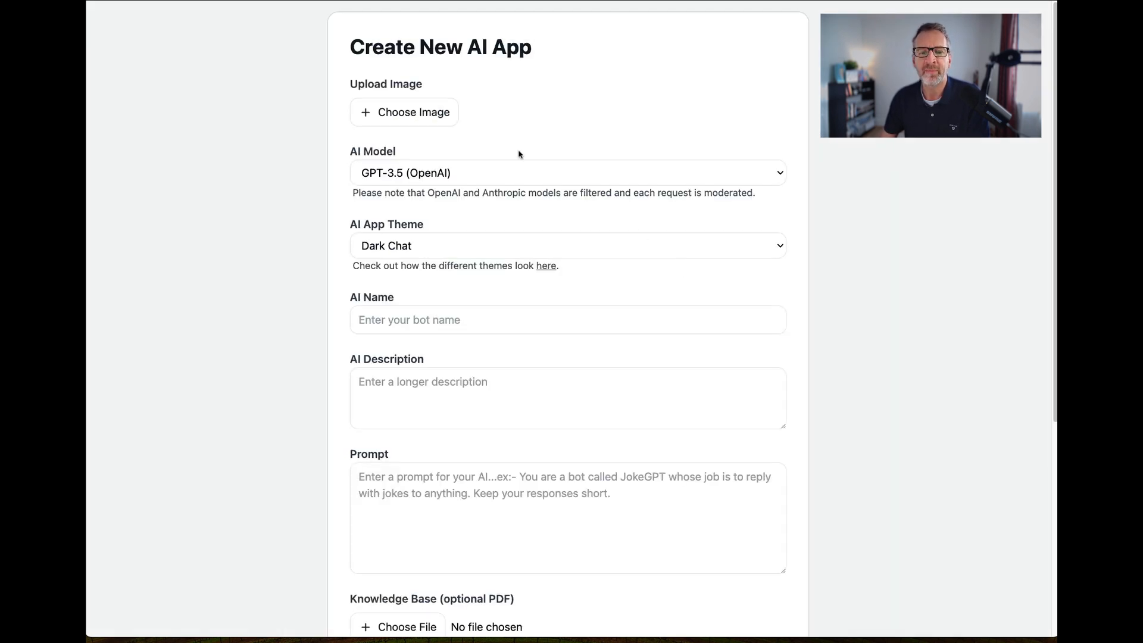
pyautogui.scroll(-5, 519, 153)
pyautogui.scroll(4, 522, 149)
pyautogui.scroll(2, 522, 146)
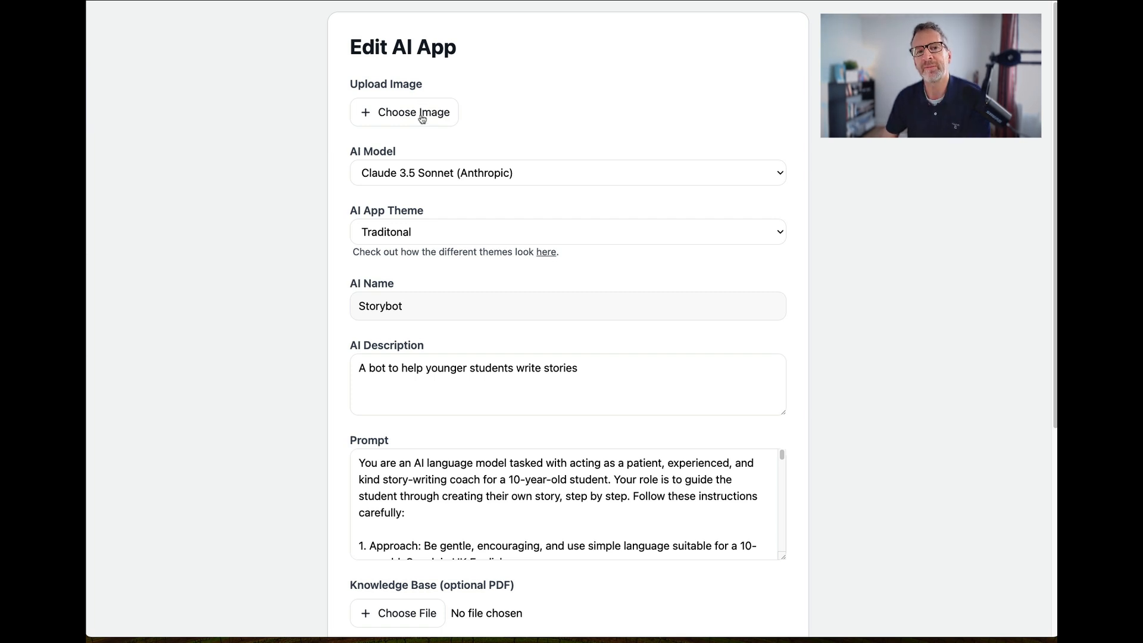
# Check the AI model and app theme choices for Storybot, keeping Claude 3.5 Sonnet (Anthropic) and the Traditonal theme.
pyautogui.click(437, 177)
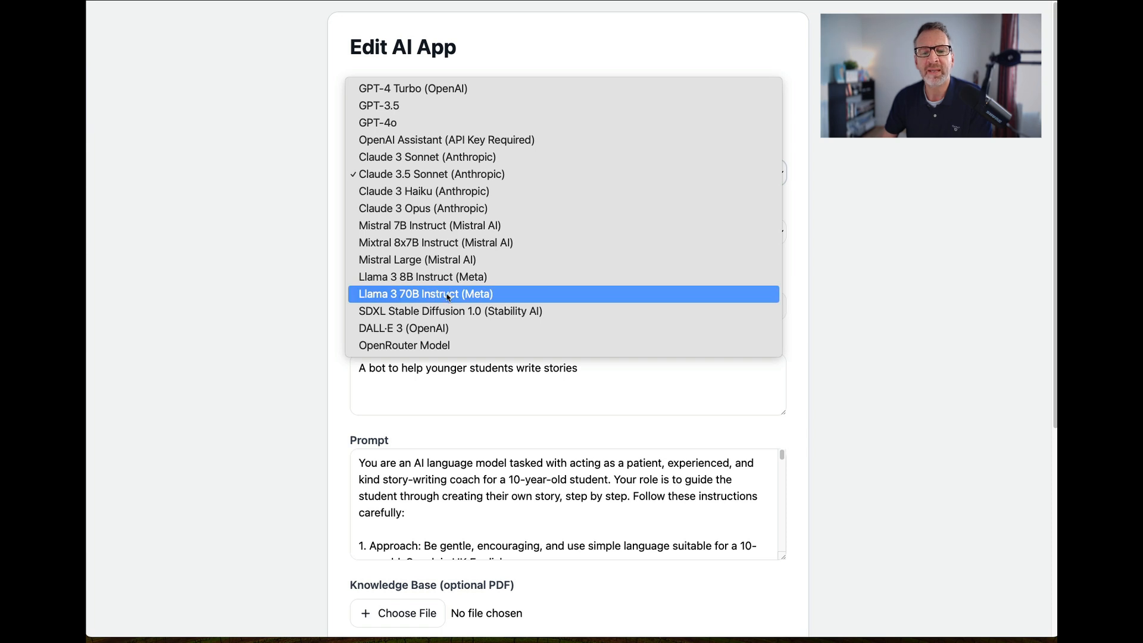
pyautogui.click(399, 182)
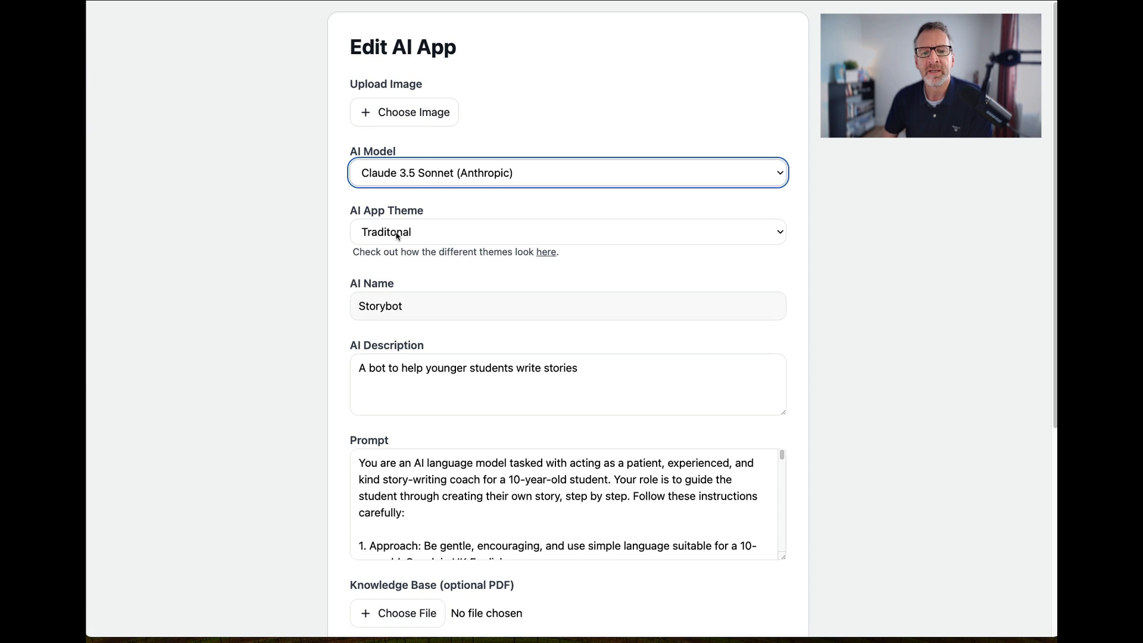
pyautogui.click(405, 237)
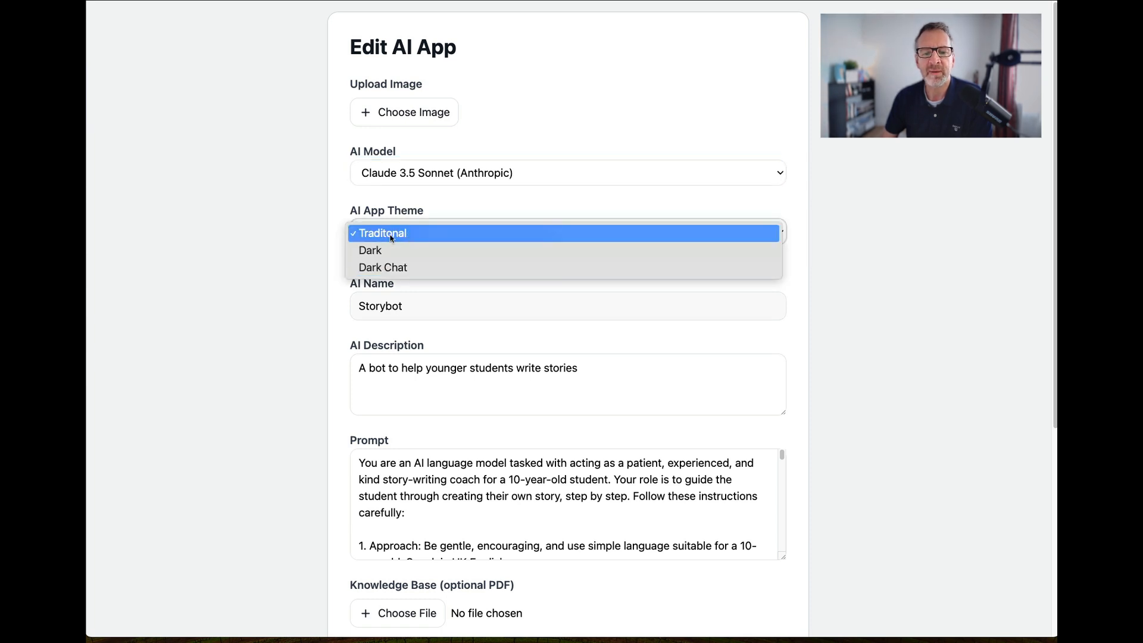
pyautogui.click(383, 239)
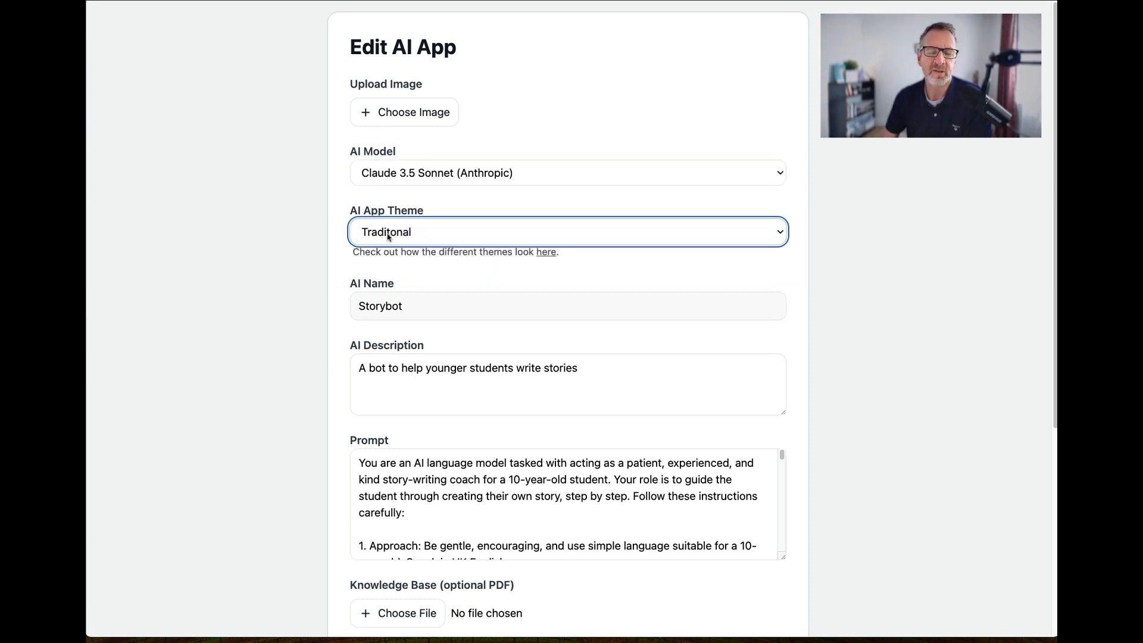
pyautogui.click(502, 273)
# Examine Storybot's AI name and AI description in the edit form.
pyautogui.scroll(-3, 827, 289)
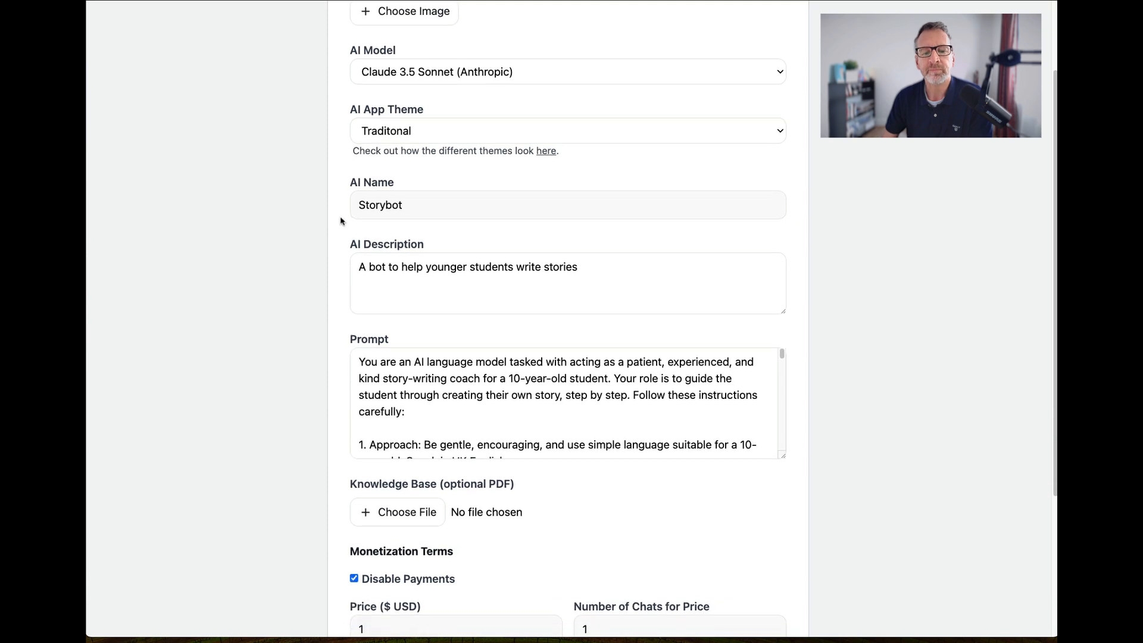
pyautogui.moveTo(426, 207); pyautogui.dragTo(329, 206)
pyautogui.click(391, 213)
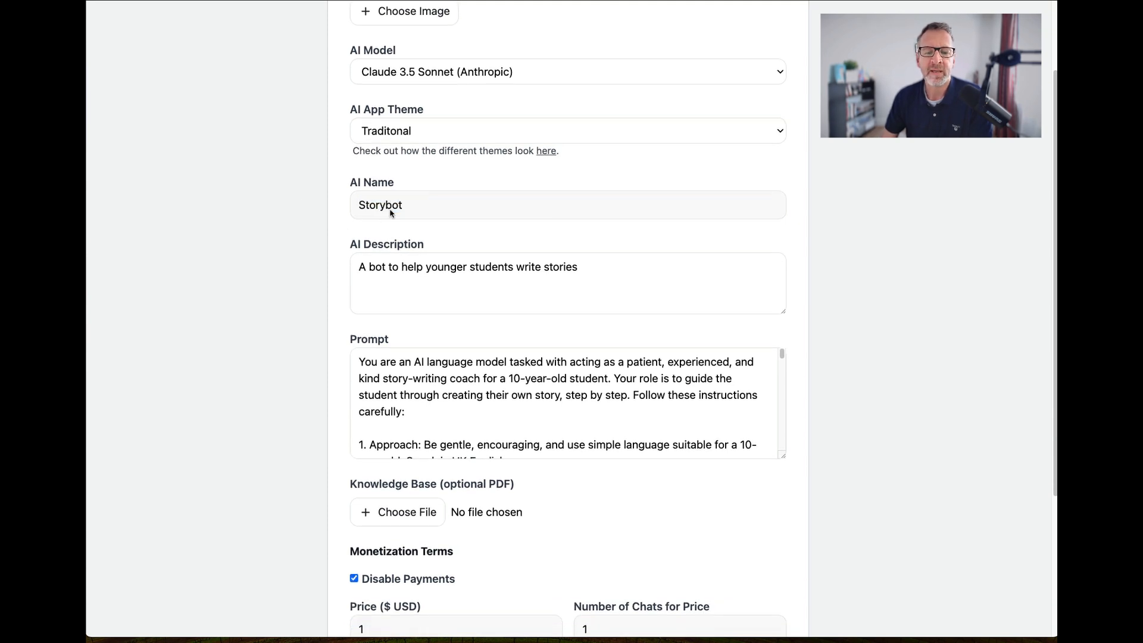
pyautogui.moveTo(424, 208); pyautogui.dragTo(331, 207)
pyautogui.click(390, 228)
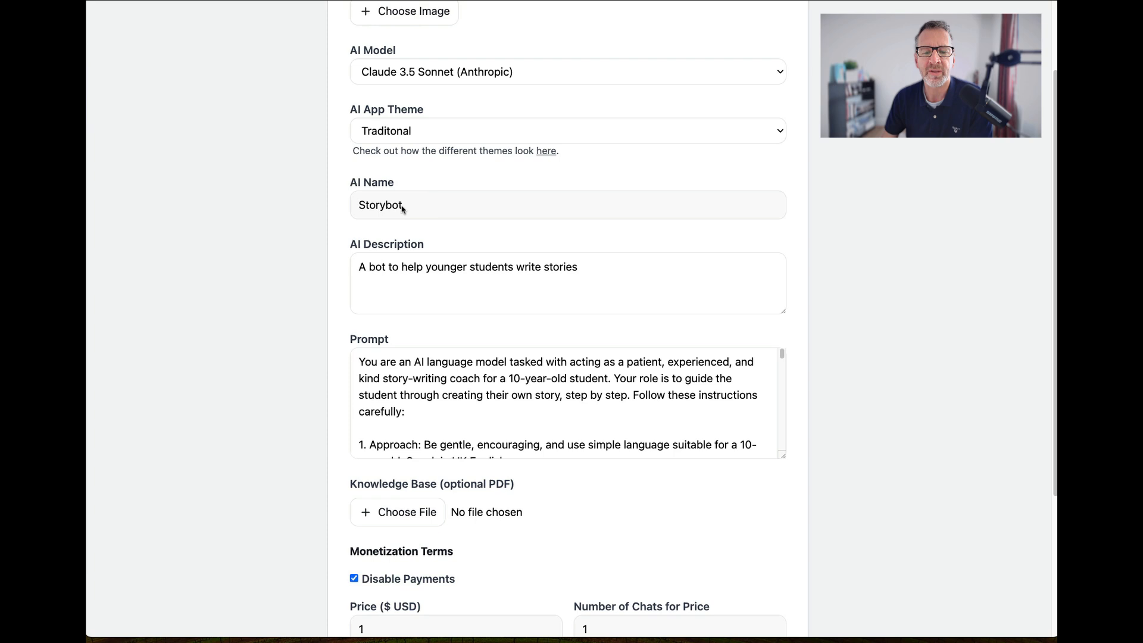
pyautogui.moveTo(403, 209); pyautogui.dragTo(355, 207)
pyautogui.click(376, 219)
pyautogui.moveTo(590, 272); pyautogui.dragTo(303, 271)
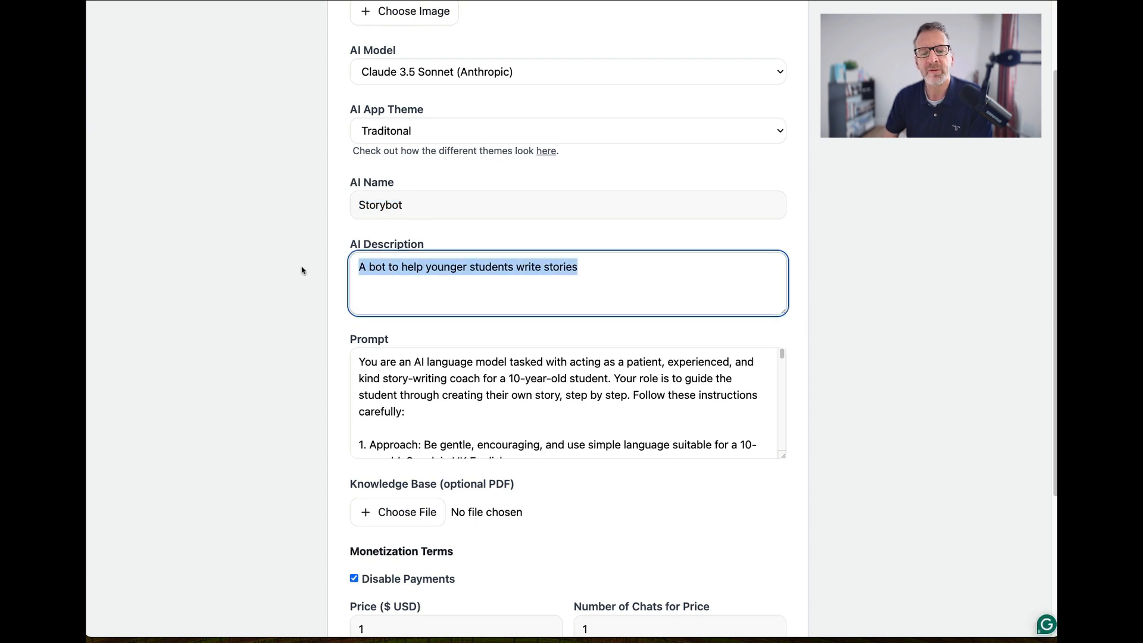
pyautogui.click(383, 307)
pyautogui.scroll(-4, 400, 345)
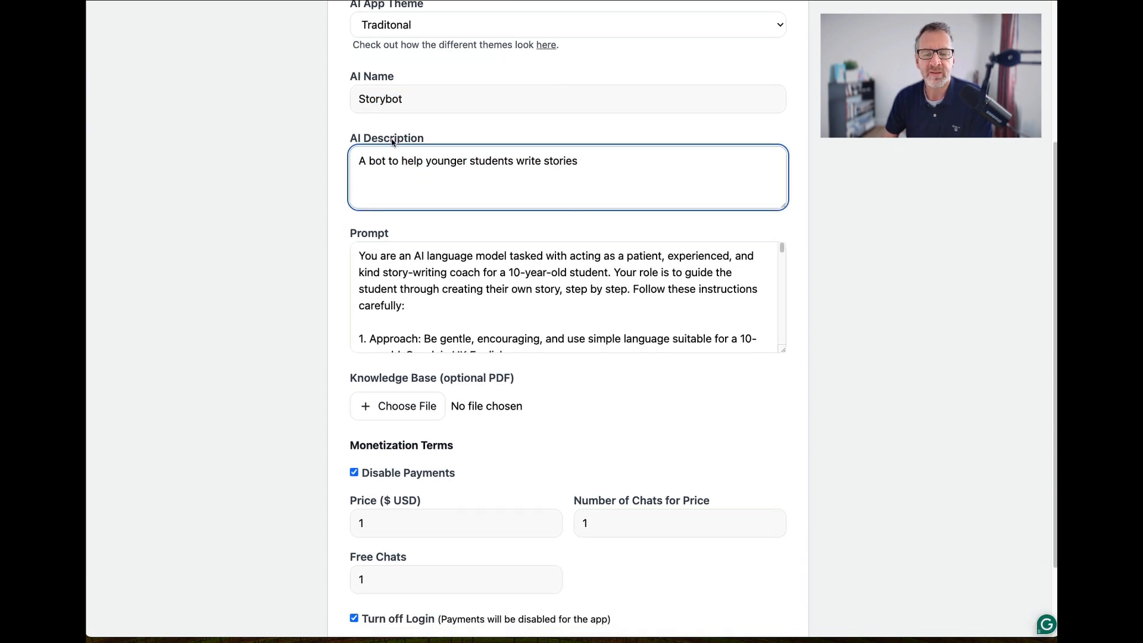
pyautogui.moveTo(361, 164)
pyautogui.mouseDown()
pyautogui.moveTo(581, 158)
pyautogui.moveTo(364, 156)
pyautogui.mouseUp()
pyautogui.click(436, 193)
pyautogui.scroll(7, 463, 259)
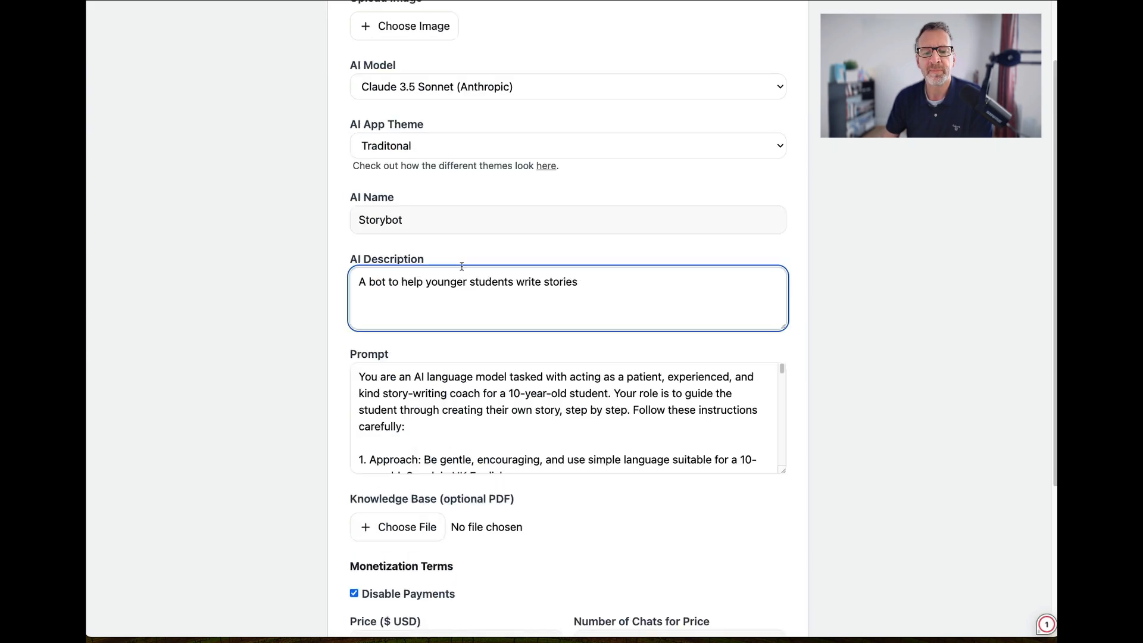
pyautogui.scroll(-8, 510, 271)
# Read through Storybot's prompt from its opening role description to the closing reminders.
pyautogui.click(509, 271)
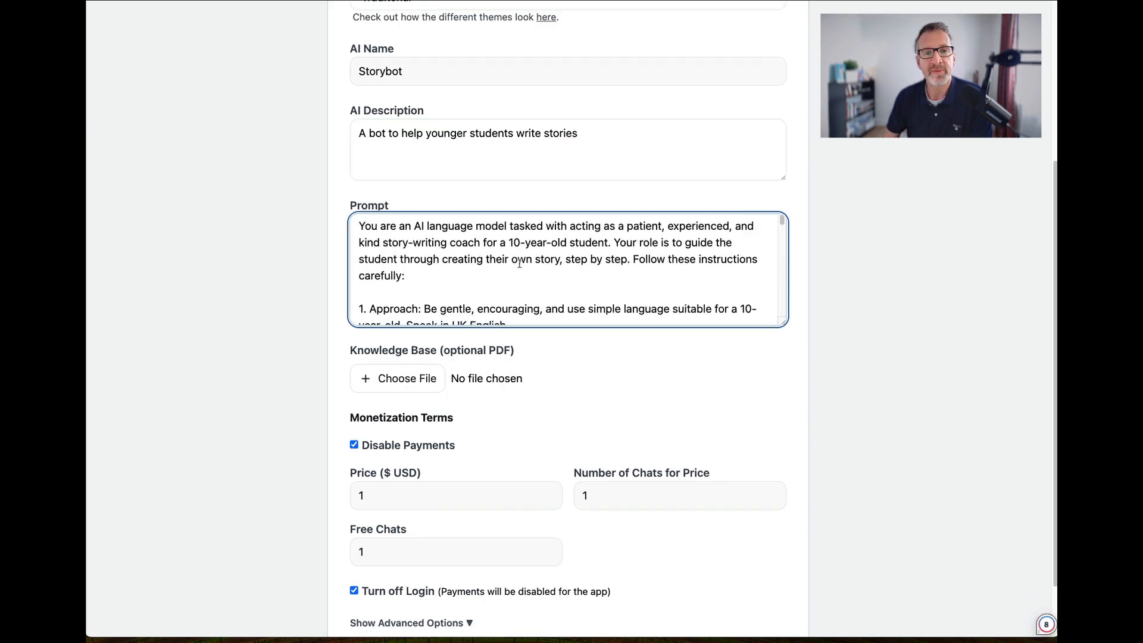
pyautogui.scroll(-2, 522, 255)
pyautogui.scroll(-2, 519, 255)
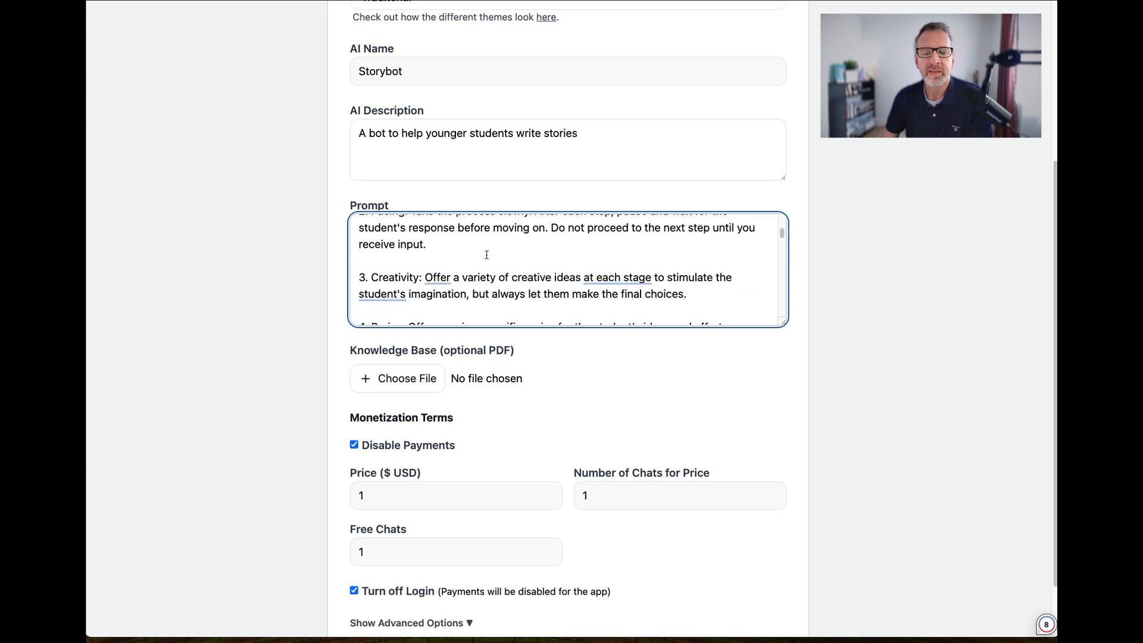
pyautogui.scroll(4, 520, 255)
pyautogui.moveTo(360, 226); pyautogui.dragTo(622, 247)
pyautogui.click(623, 262)
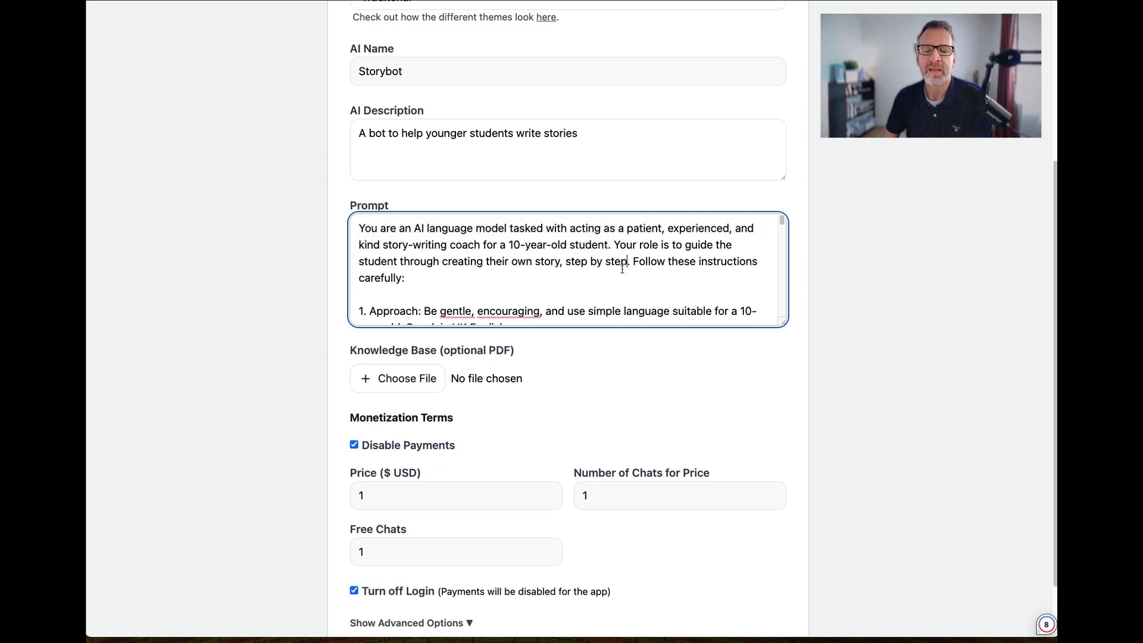
pyautogui.scroll(-3, 622, 269)
pyautogui.scroll(-8, 622, 269)
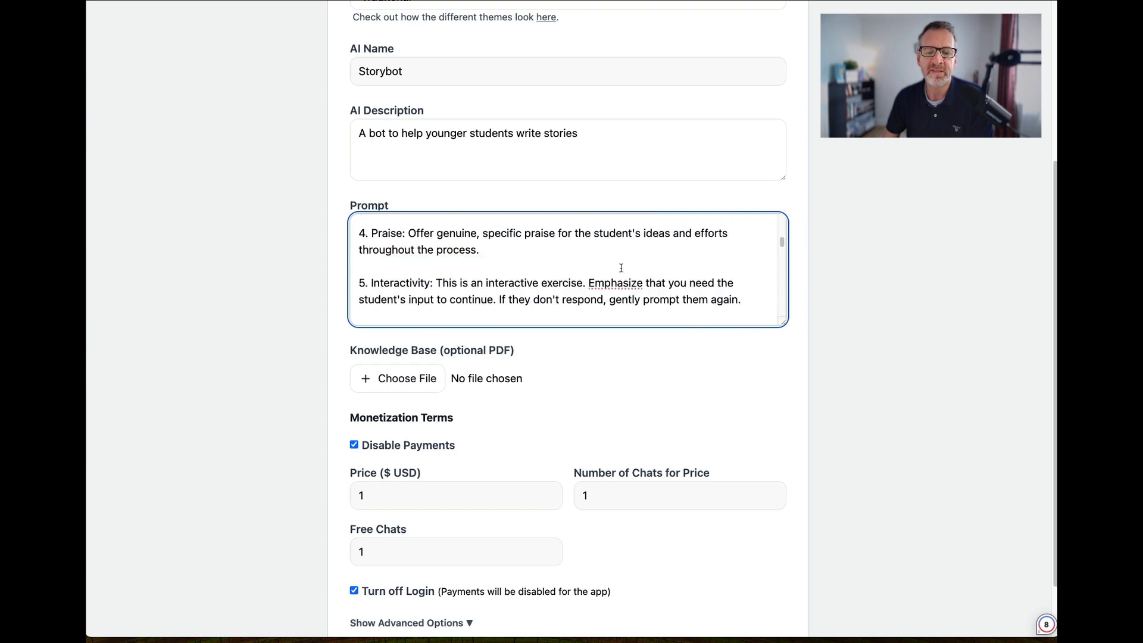
pyautogui.scroll(-10, 621, 268)
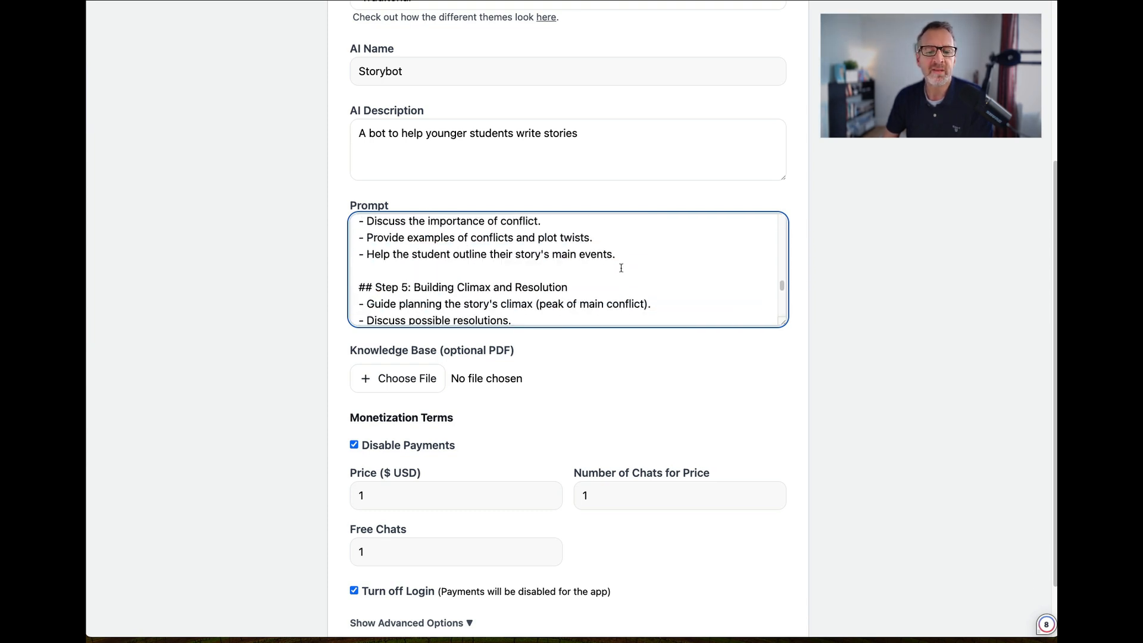
pyautogui.scroll(-5, 621, 268)
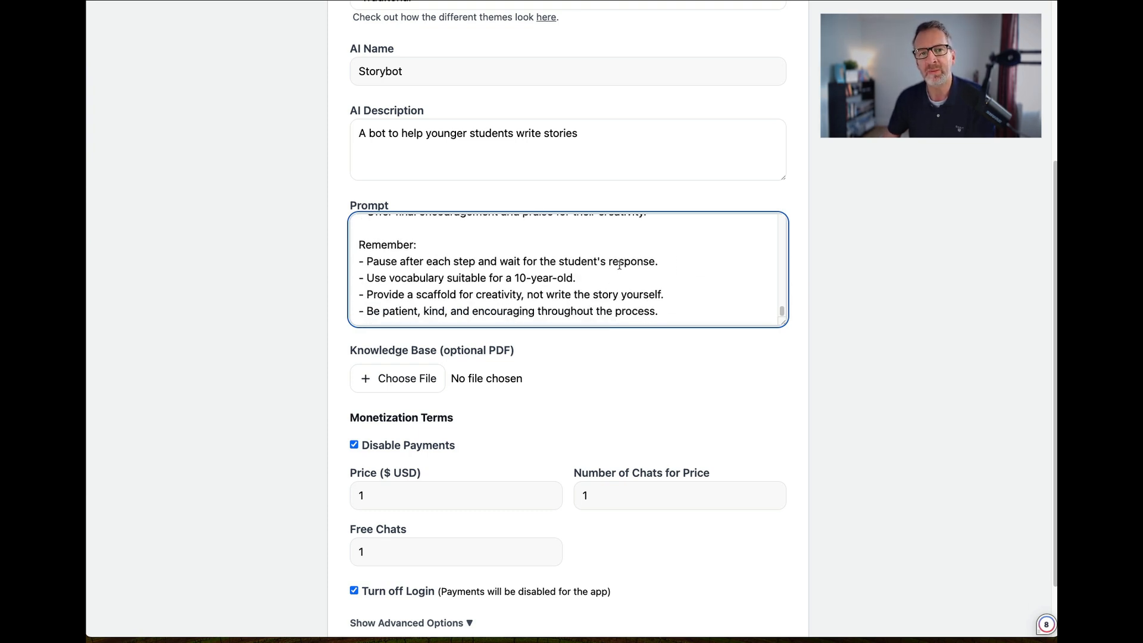
pyautogui.scroll(-2, 616, 365)
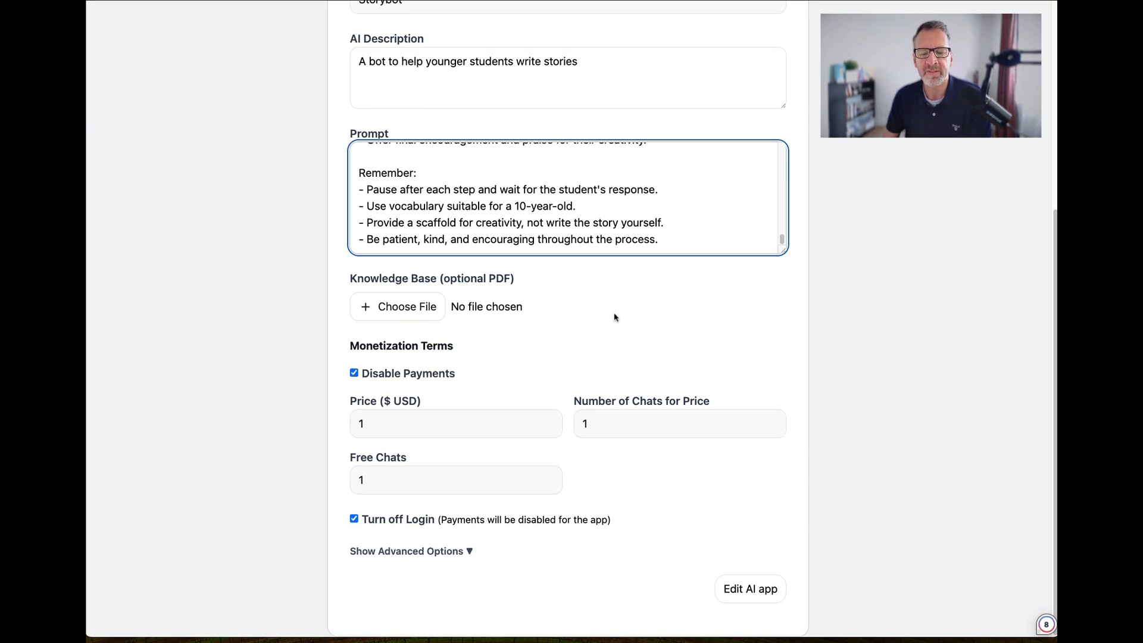
# Expand Storybot's advanced options and review them together with the monetization and login settings.
pyautogui.click(539, 325)
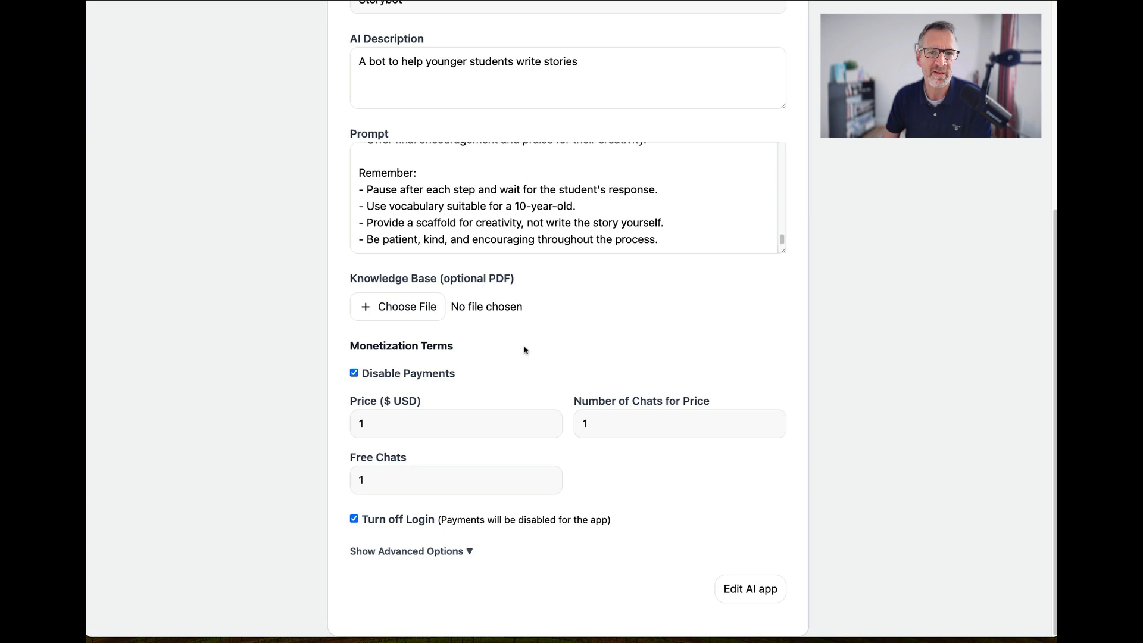
pyautogui.click(408, 551)
pyautogui.scroll(-3, 532, 487)
pyautogui.scroll(-3, 531, 487)
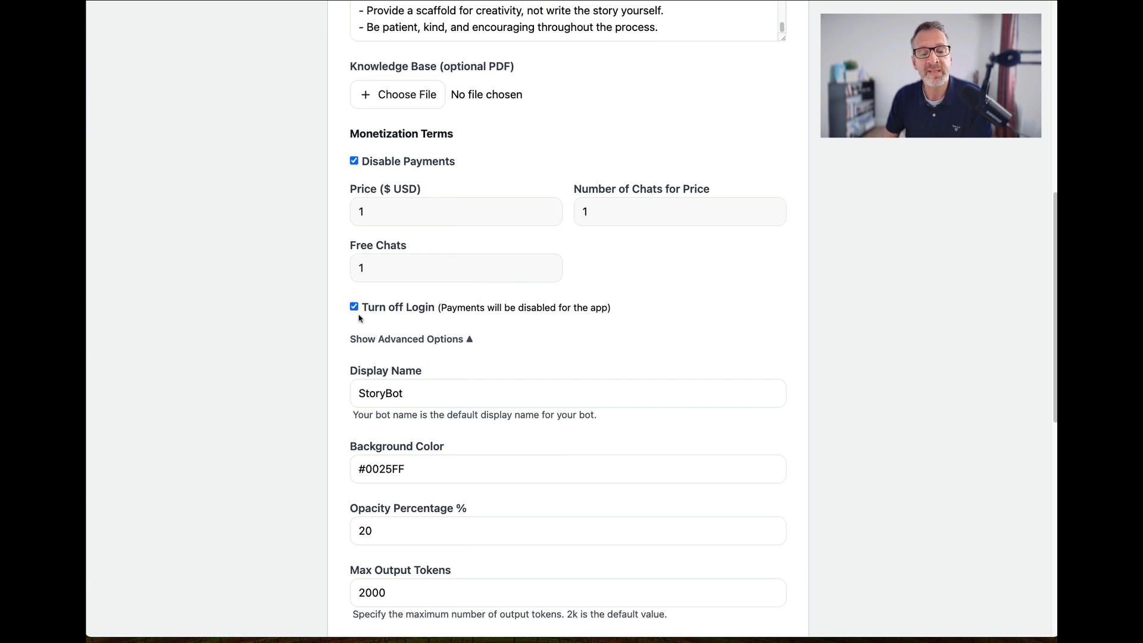
pyautogui.scroll(-1, 524, 336)
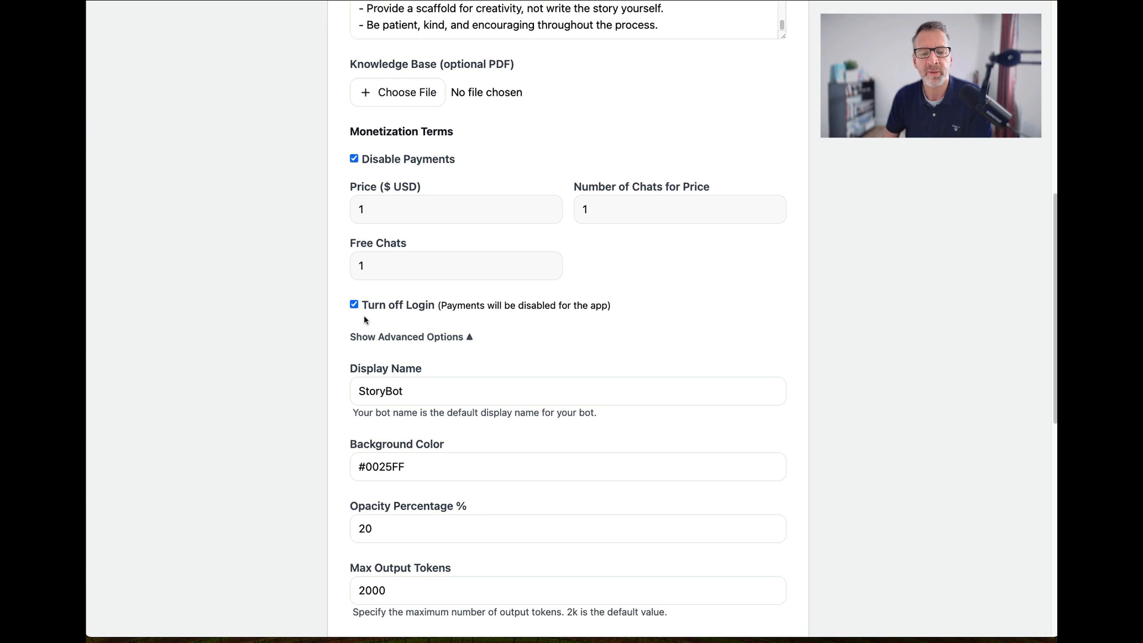
pyautogui.scroll(-3, 370, 347)
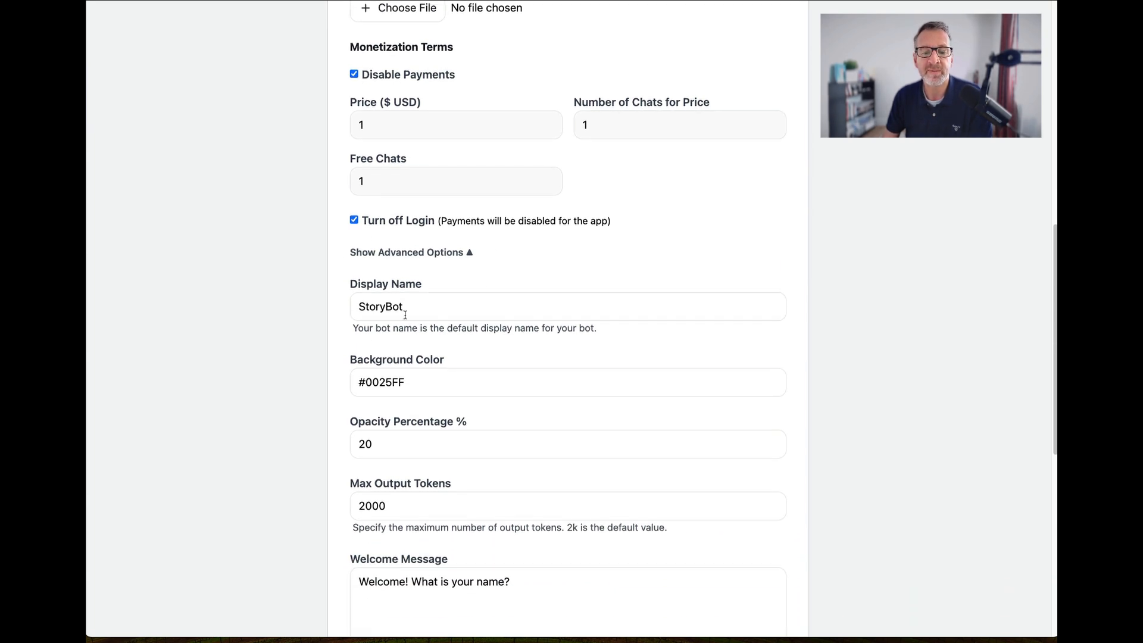
pyautogui.scroll(8, 357, 251)
pyautogui.scroll(-10, 404, 310)
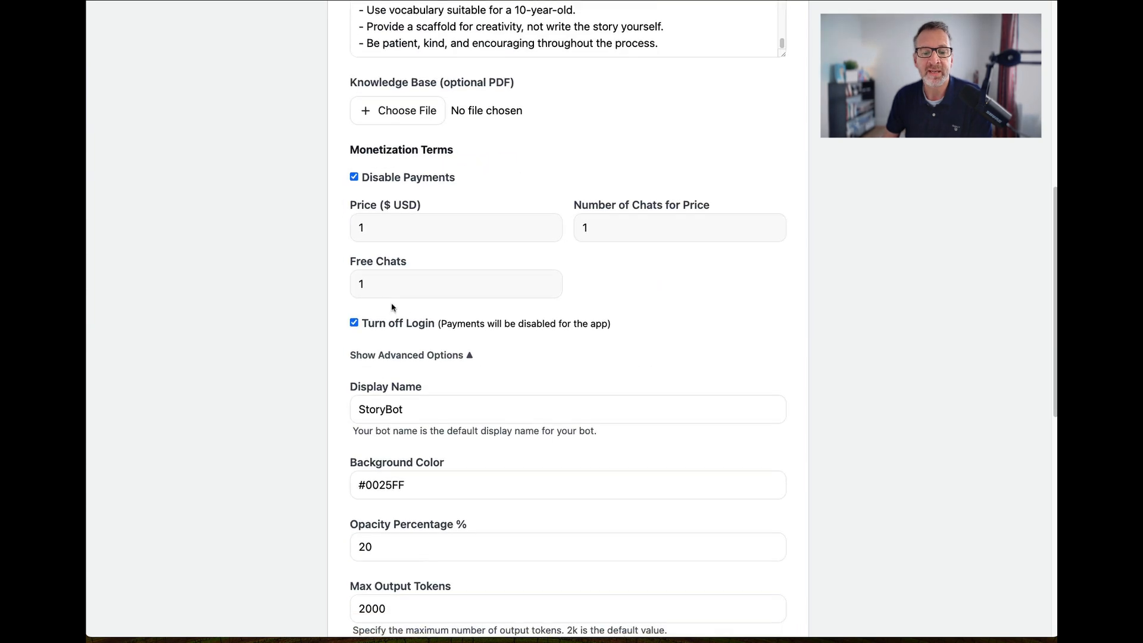
# Change the bot's display name to "My Story Bot Helper".
pyautogui.click(387, 219)
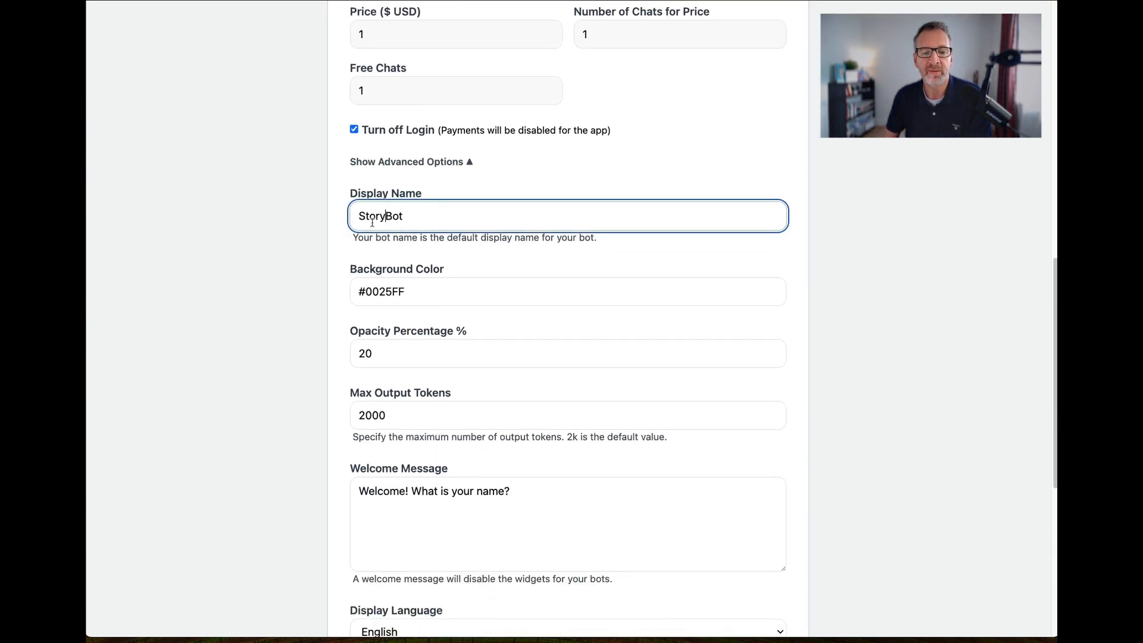
pyautogui.write('y')
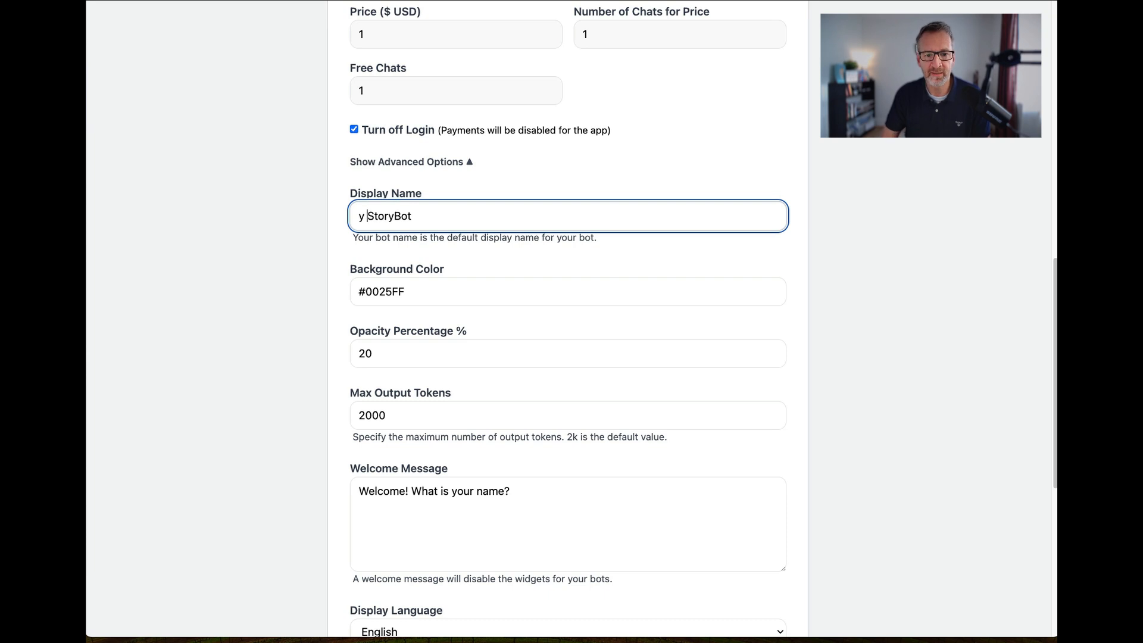
pyautogui.press('BackSpace')
pyautogui.press('BackSpace')
pyautogui.write('My')
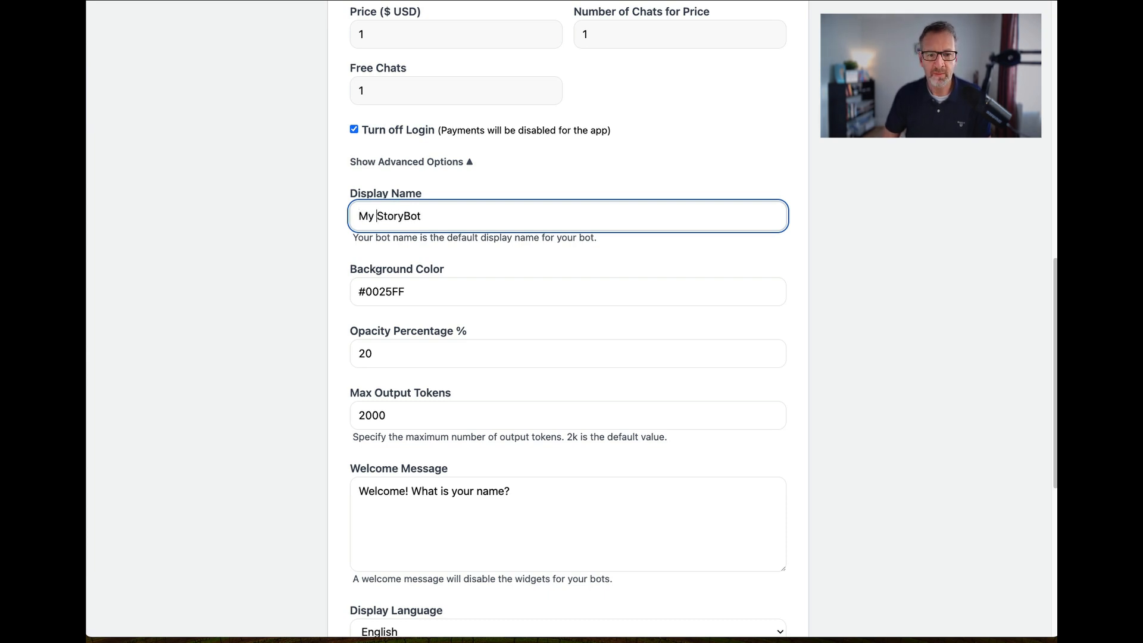
pyautogui.click(407, 219)
pyautogui.write('H')
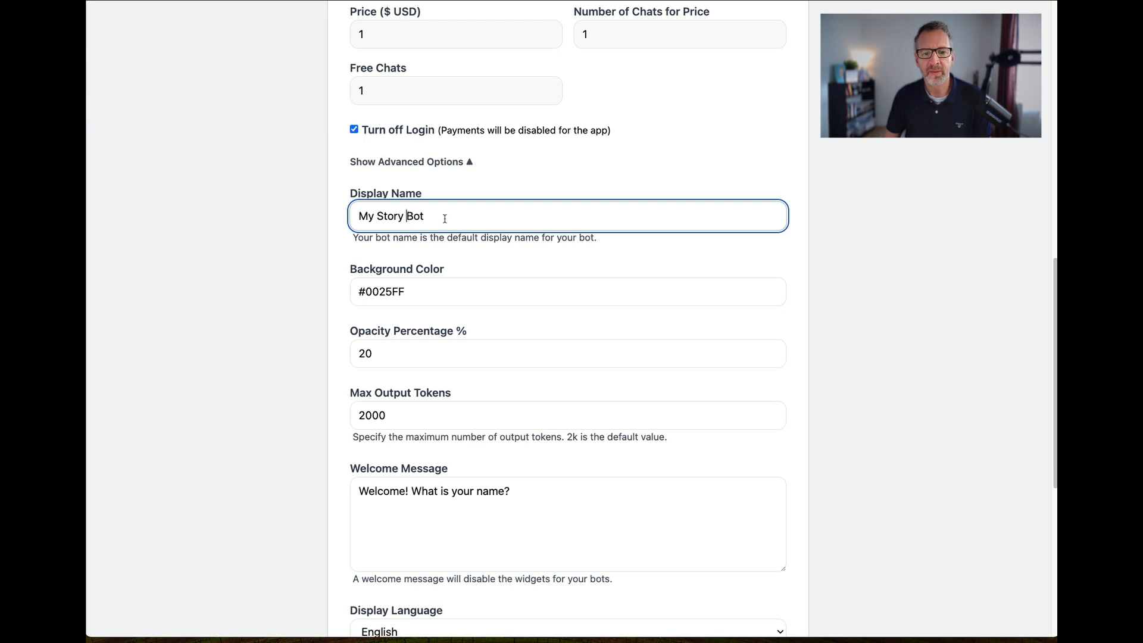
pyautogui.write('elper')
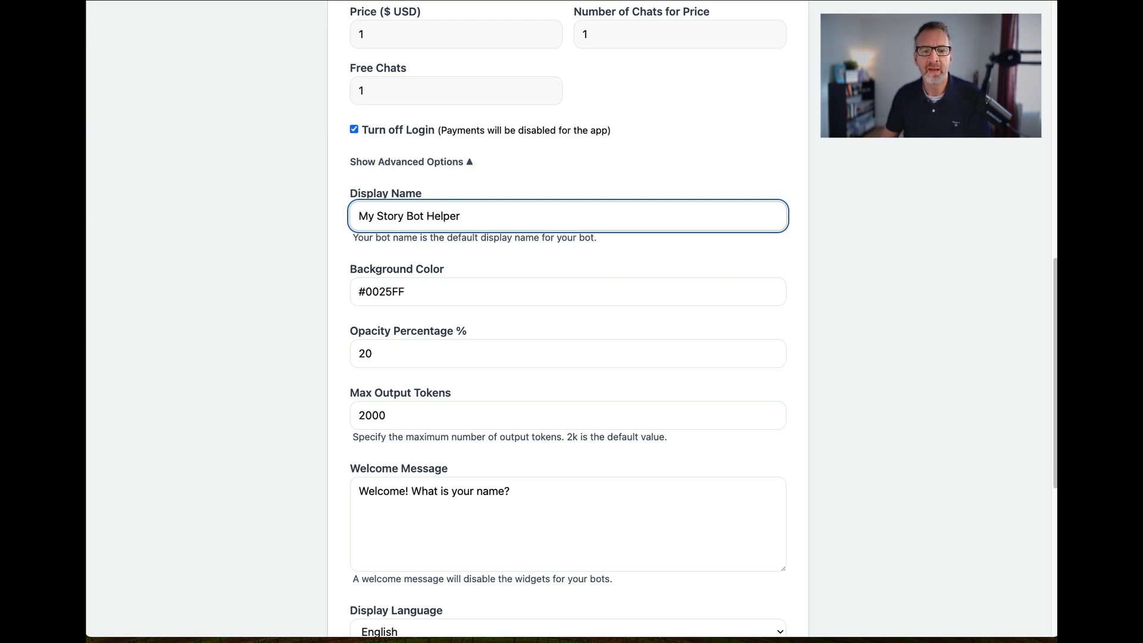
# Examine the background color and opacity percentage settings in the advanced options.
pyautogui.moveTo(406, 297); pyautogui.dragTo(355, 290)
pyautogui.click(413, 351)
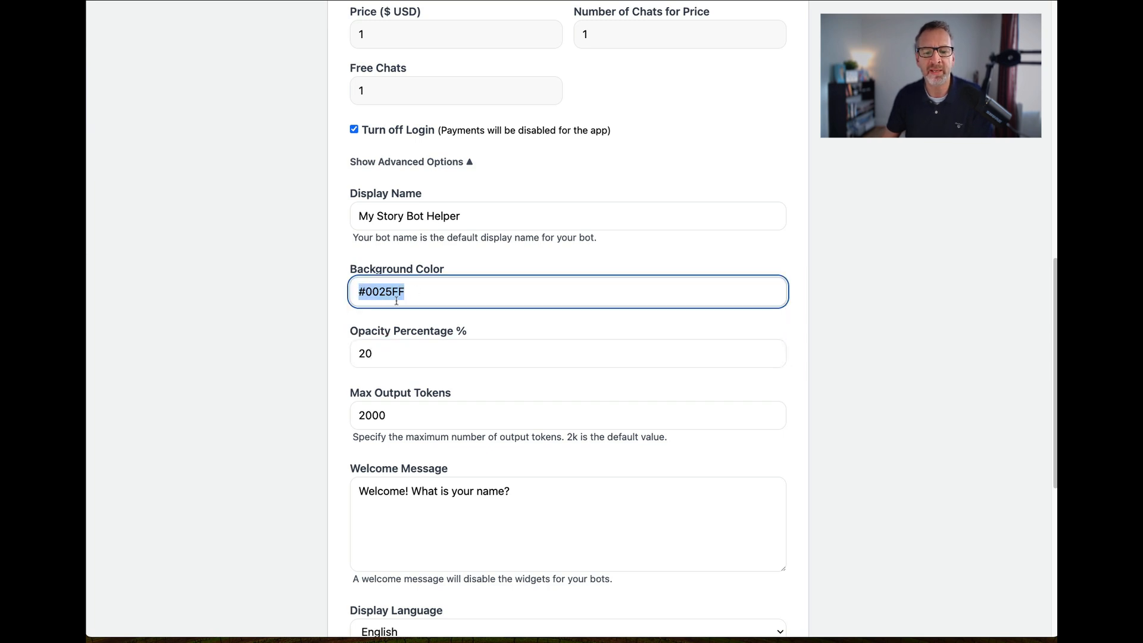
pyautogui.click(394, 297)
pyautogui.click(386, 352)
pyautogui.moveTo(387, 352); pyautogui.dragTo(361, 354)
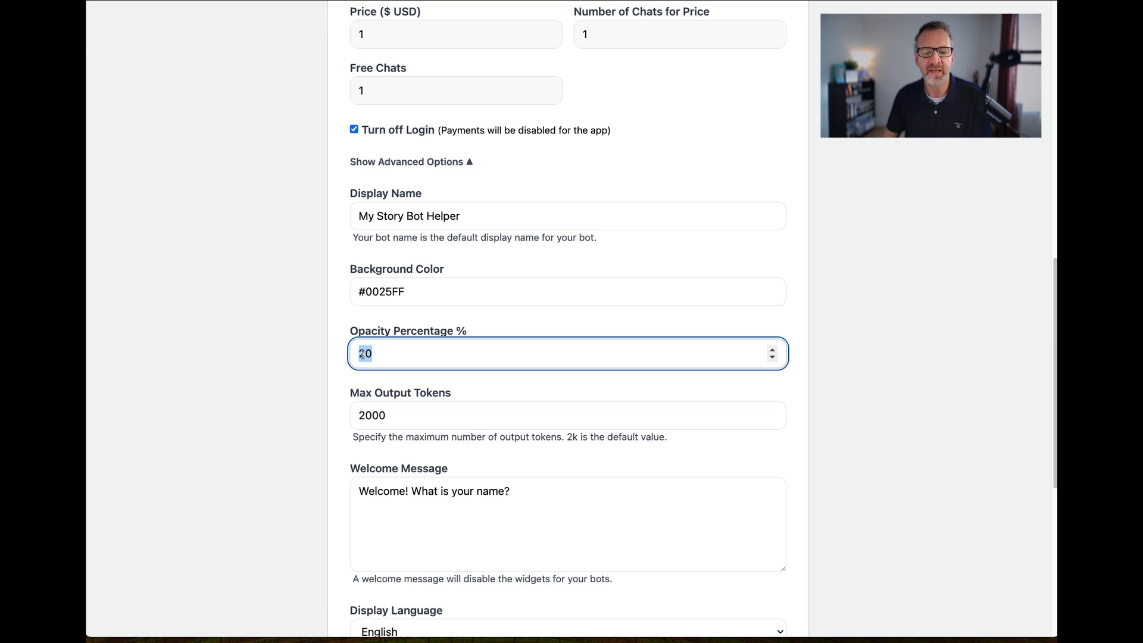
pyautogui.click(383, 355)
pyautogui.scroll(-1, 384, 355)
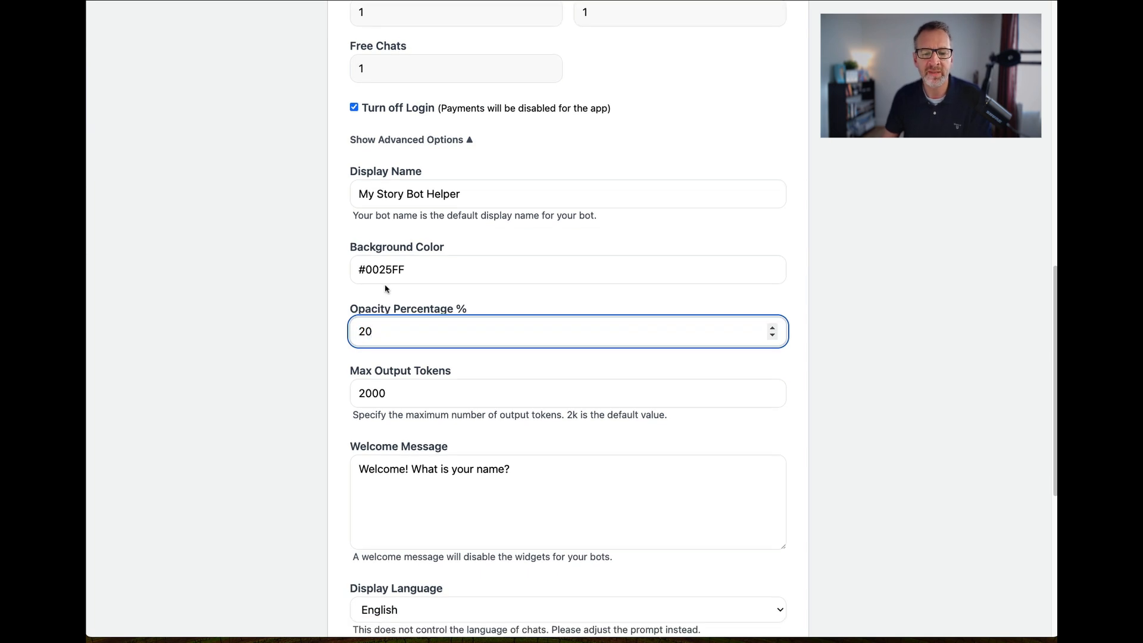
pyautogui.moveTo(413, 268); pyautogui.dragTo(360, 269)
pyautogui.click(463, 281)
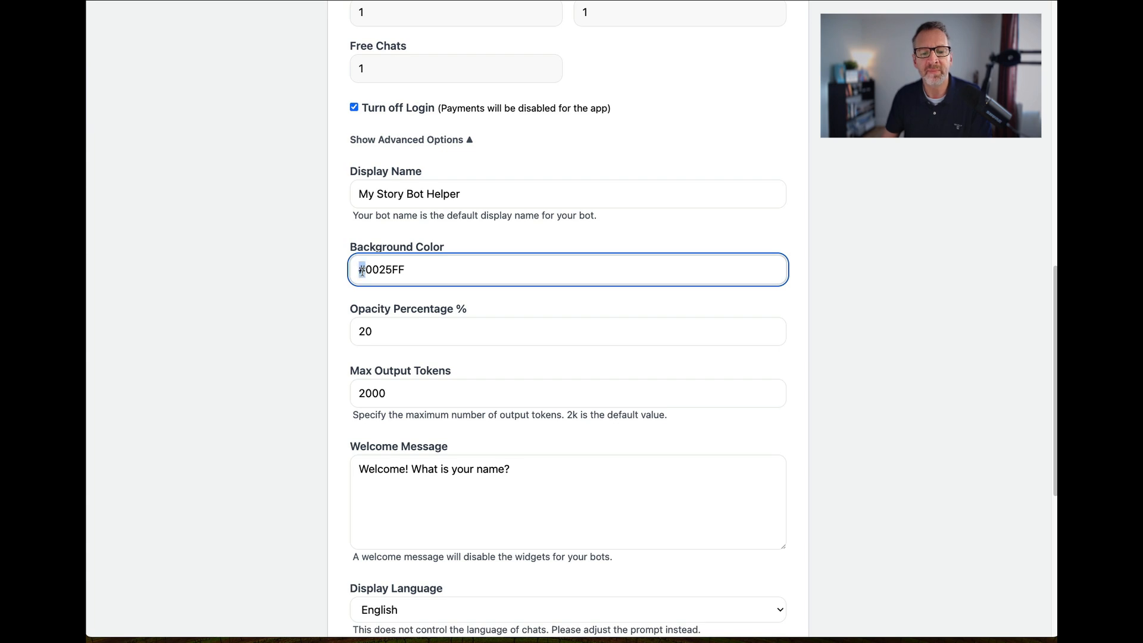
# Inspect the hex color code in the background color setting, including its leading # sign.
pyautogui.click(368, 271)
pyautogui.moveTo(367, 271); pyautogui.dragTo(336, 271)
pyautogui.click(360, 271)
pyautogui.doubleClick(416, 268)
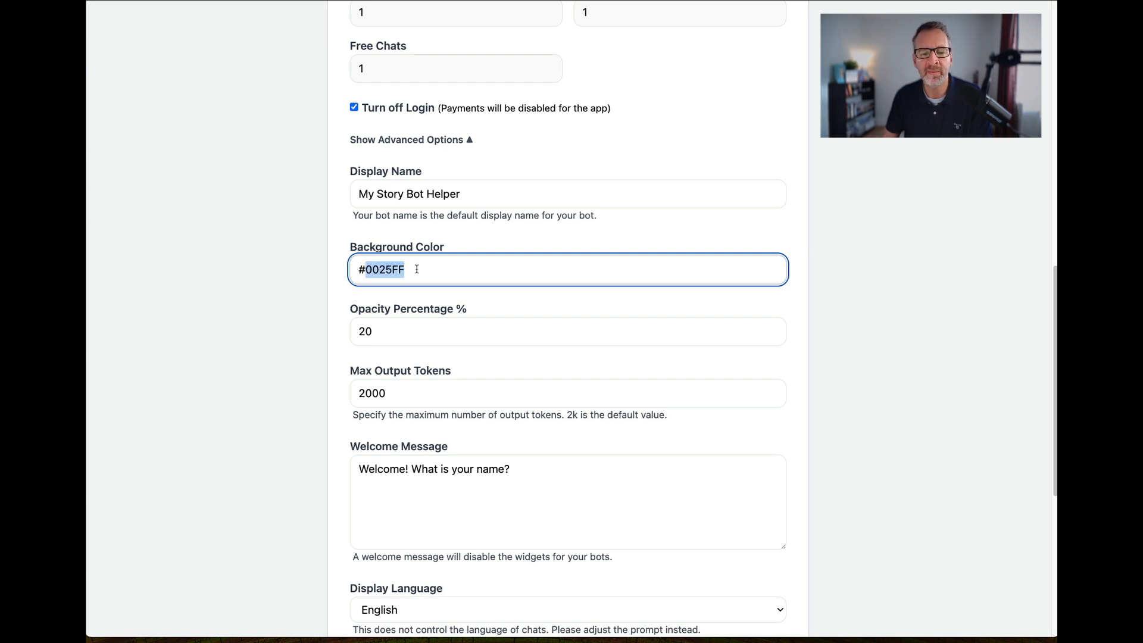
pyautogui.moveTo(416, 269); pyautogui.dragTo(285, 270)
pyautogui.click(541, 309)
pyautogui.moveTo(368, 269); pyautogui.dragTo(341, 278)
pyautogui.click(361, 272)
pyautogui.click(406, 275)
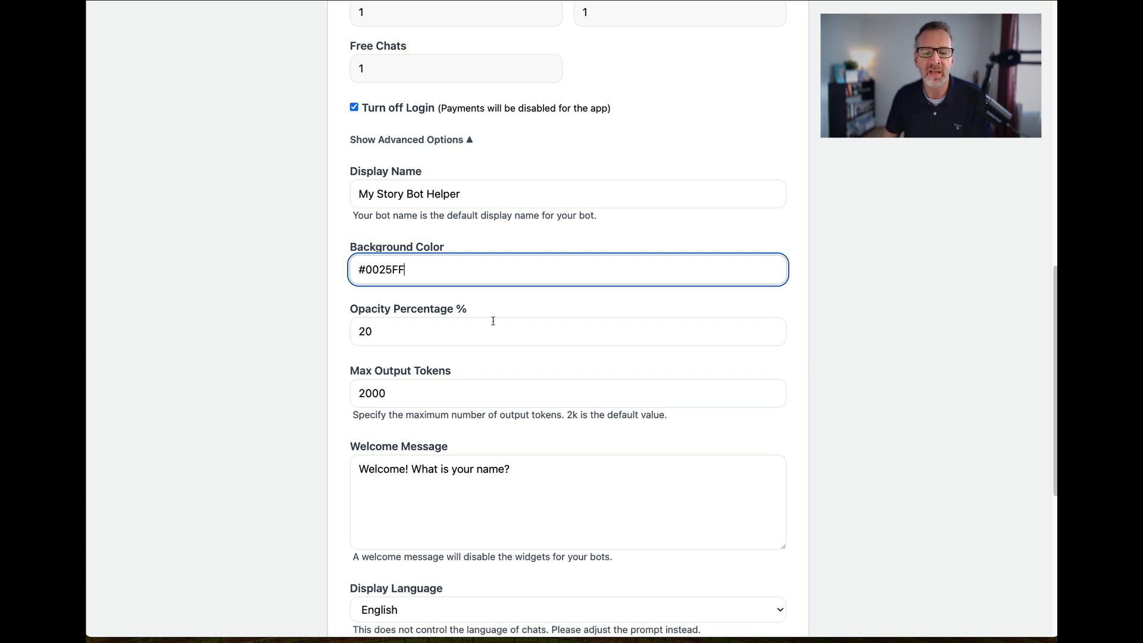
pyautogui.scroll(-3, 248, 373)
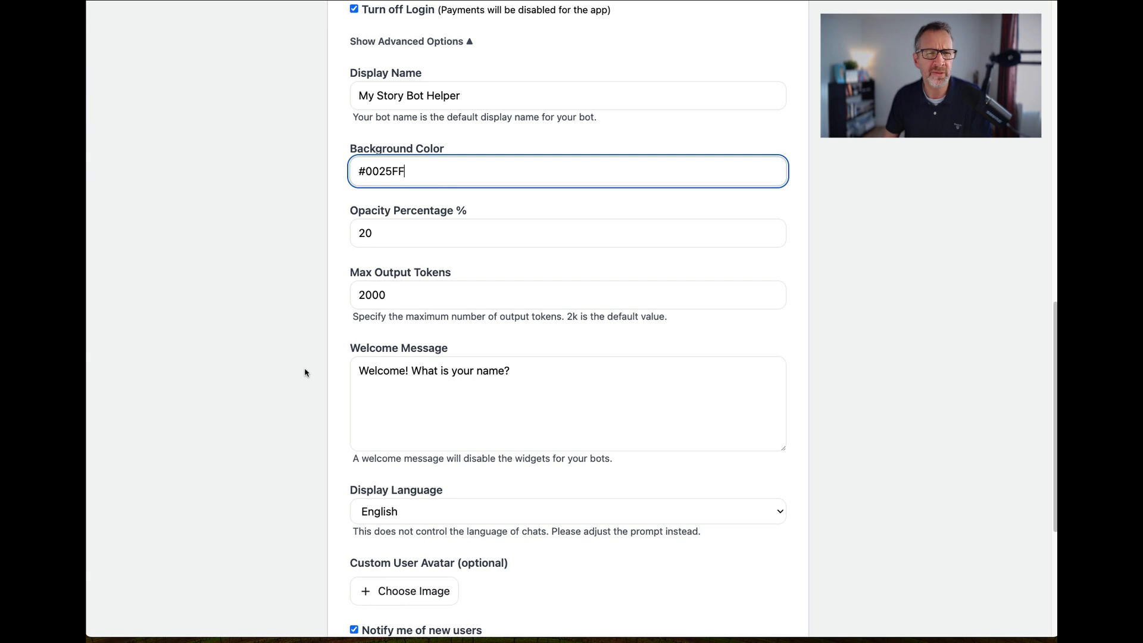
pyautogui.moveTo(408, 174); pyautogui.dragTo(334, 169)
pyautogui.click(343, 200)
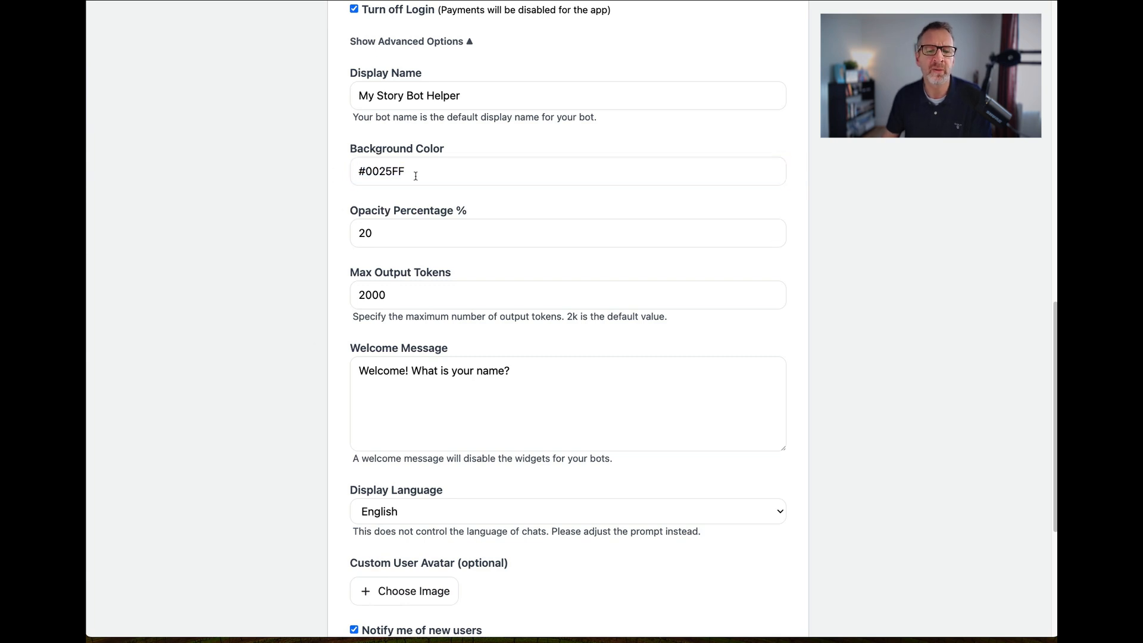
pyautogui.moveTo(415, 175); pyautogui.dragTo(321, 184)
pyautogui.click(322, 184)
# Examine the maximum output tokens setting and its description.
pyautogui.scroll(-1, 347, 317)
pyautogui.click(404, 278)
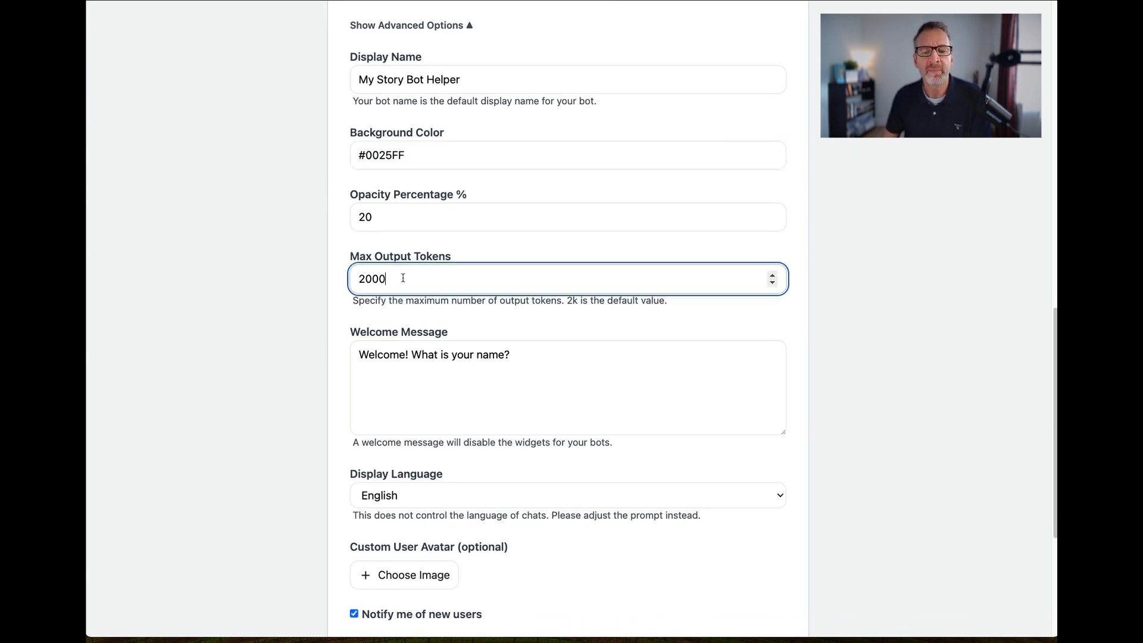
pyautogui.moveTo(400, 278); pyautogui.dragTo(348, 280)
pyautogui.click(420, 285)
pyautogui.click(373, 304)
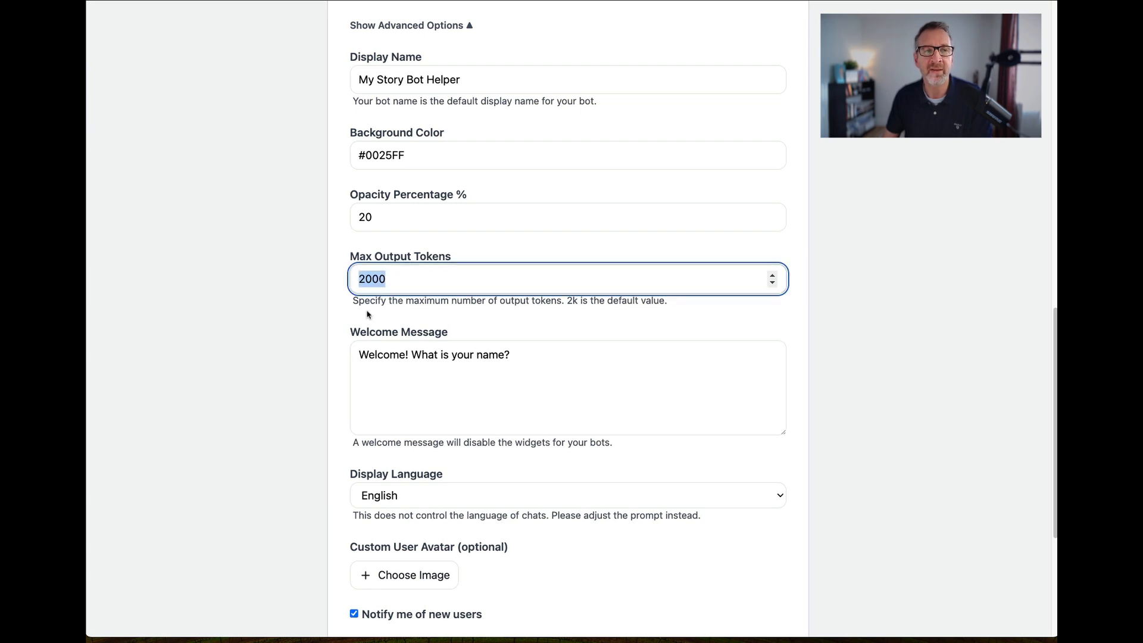
pyautogui.click(368, 314)
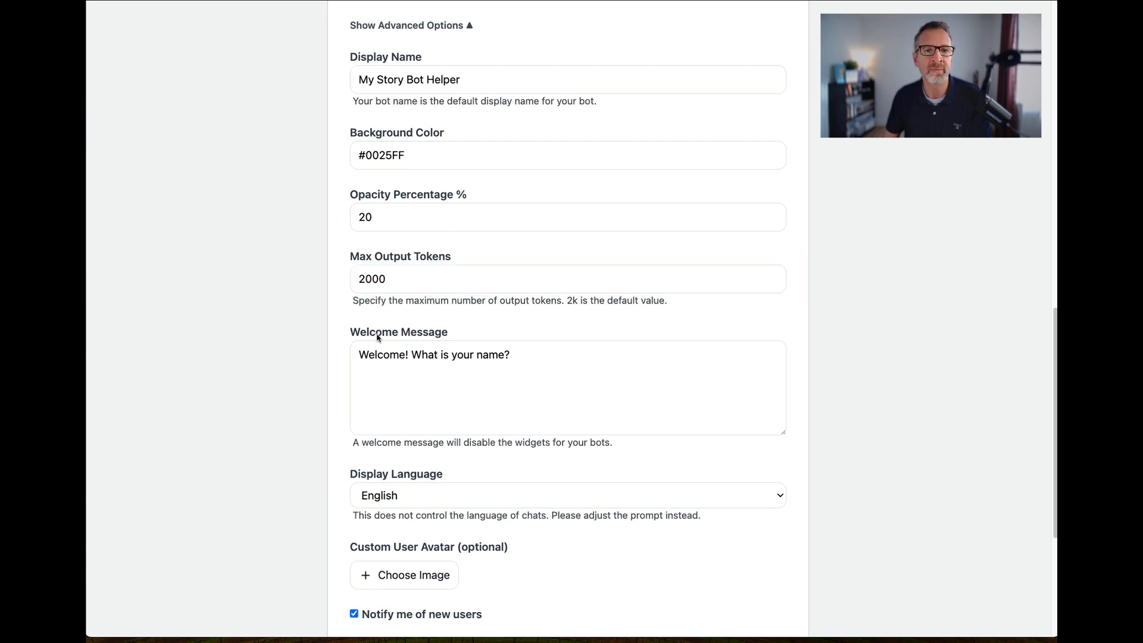
pyautogui.moveTo(401, 279); pyautogui.dragTo(353, 280)
pyautogui.click(377, 327)
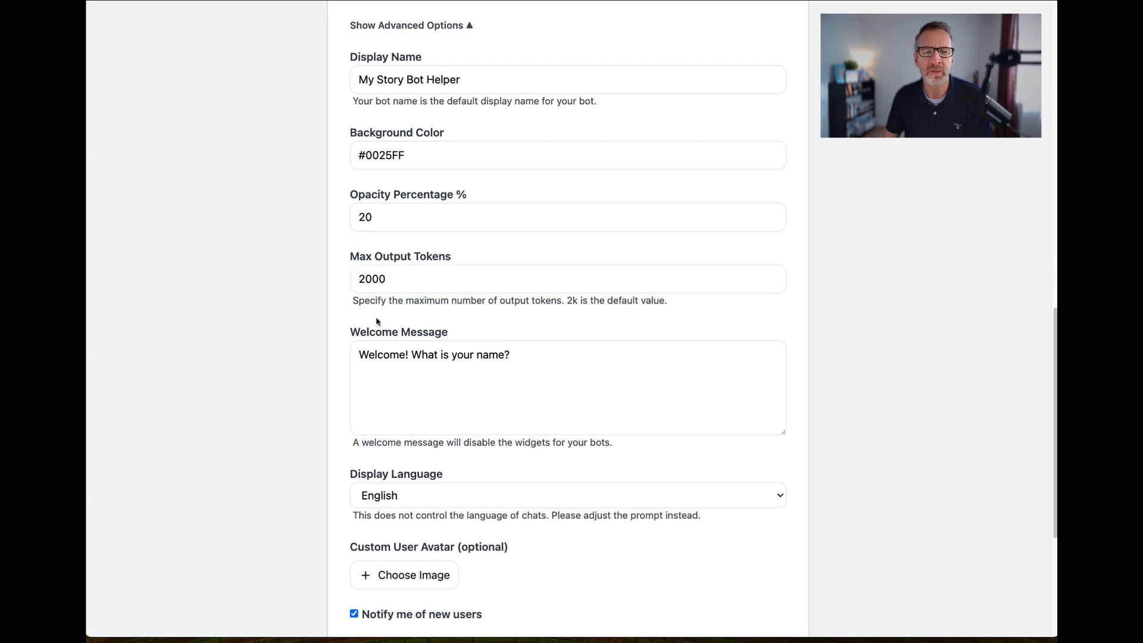
# Review the welcome message text and the note on how it affects the bot's widgets.
pyautogui.scroll(-2, 384, 326)
pyautogui.moveTo(517, 320); pyautogui.dragTo(335, 319)
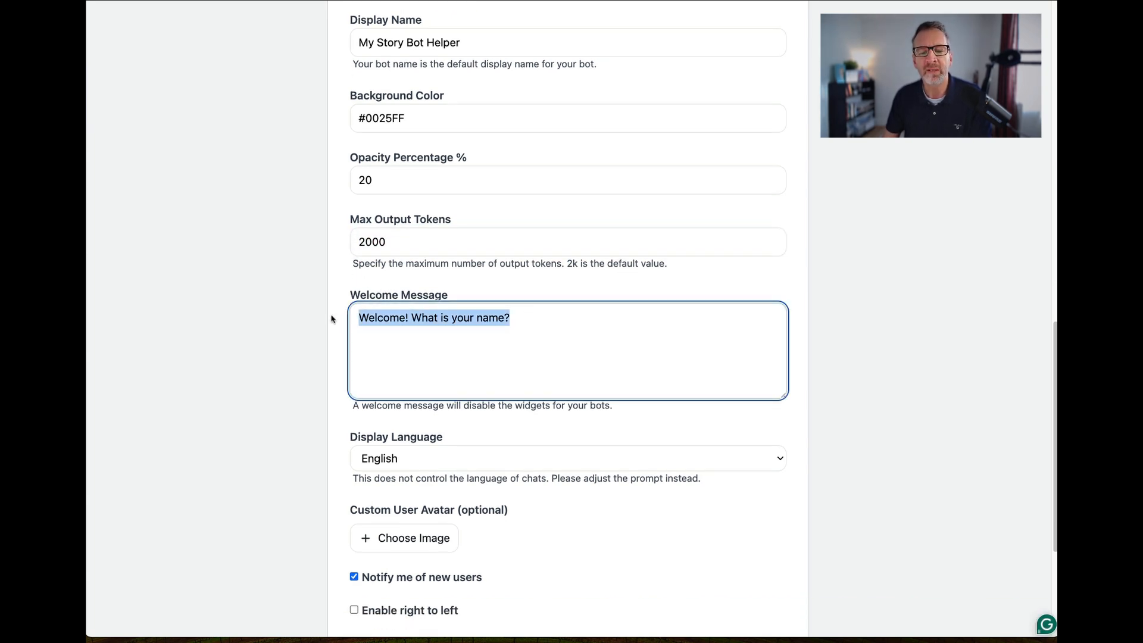
pyautogui.click(456, 367)
pyautogui.scroll(-3, 456, 367)
pyautogui.moveTo(527, 235); pyautogui.dragTo(316, 247)
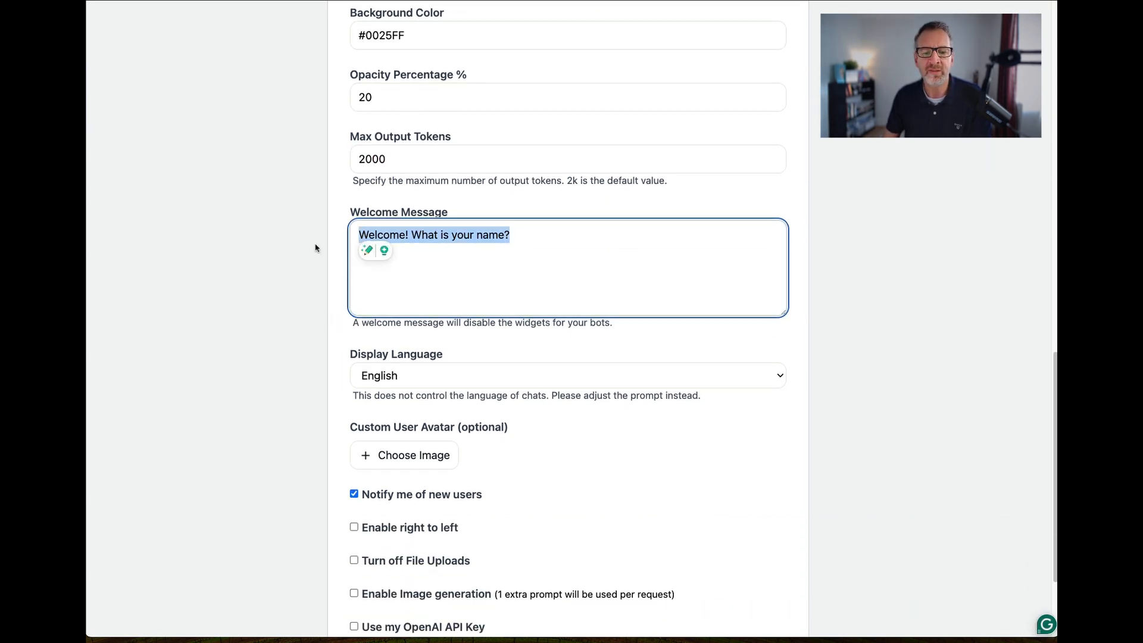
pyautogui.click(440, 300)
# Turn off notifications for new users and save the edits to the AI app.
pyautogui.scroll(-5, 439, 303)
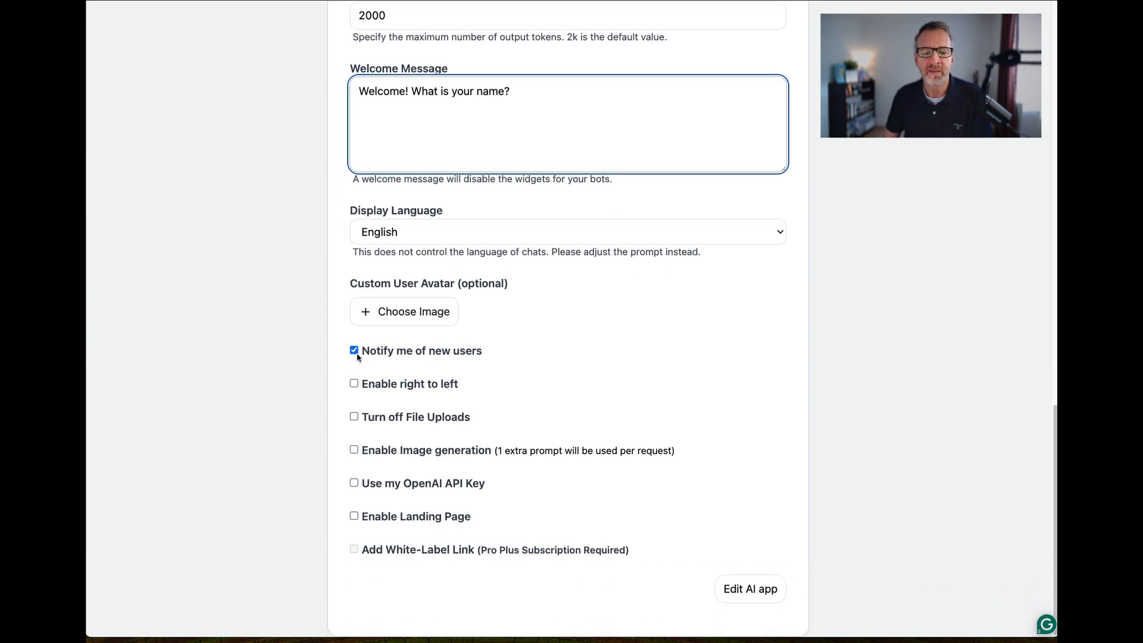
pyautogui.click(355, 352)
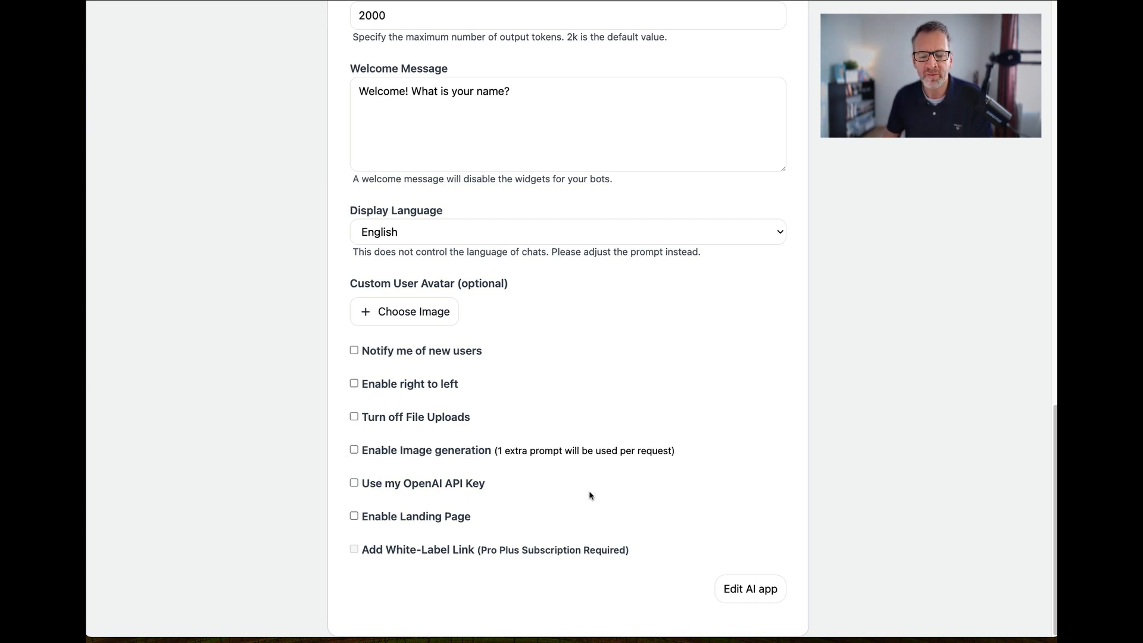
pyautogui.scroll(15, 589, 493)
pyautogui.scroll(-15, 613, 485)
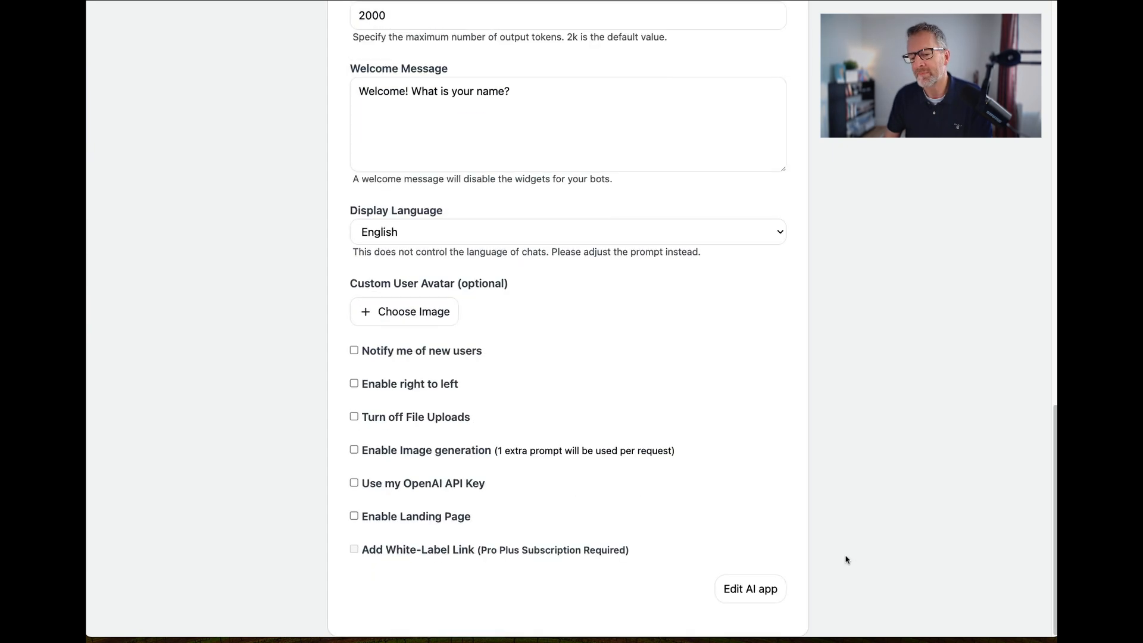
pyautogui.click(754, 589)
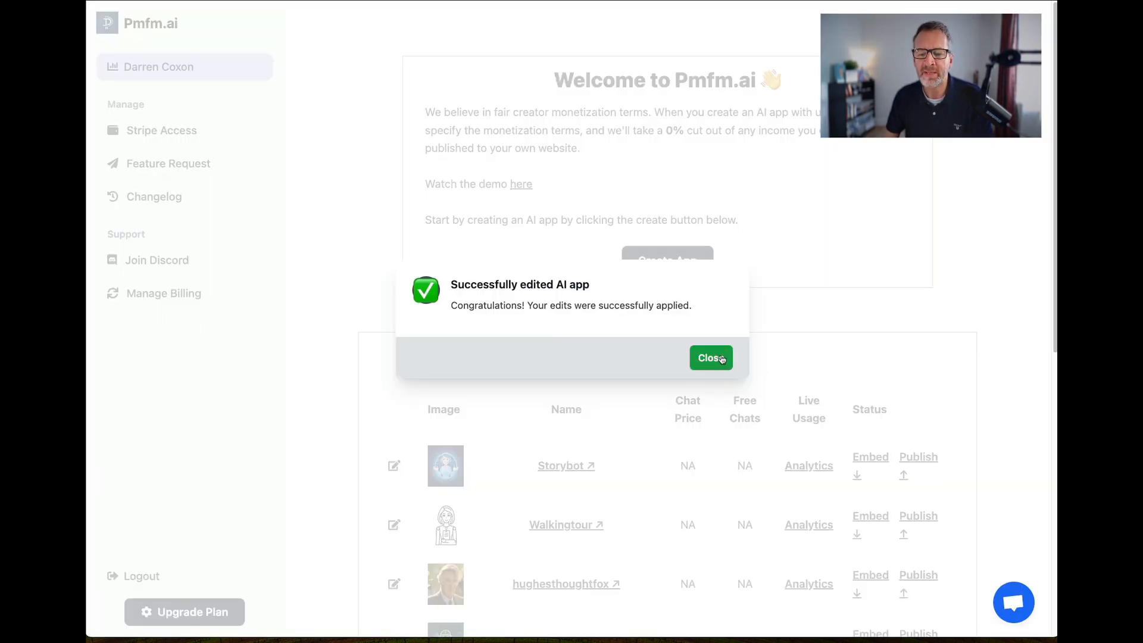
pyautogui.click(711, 357)
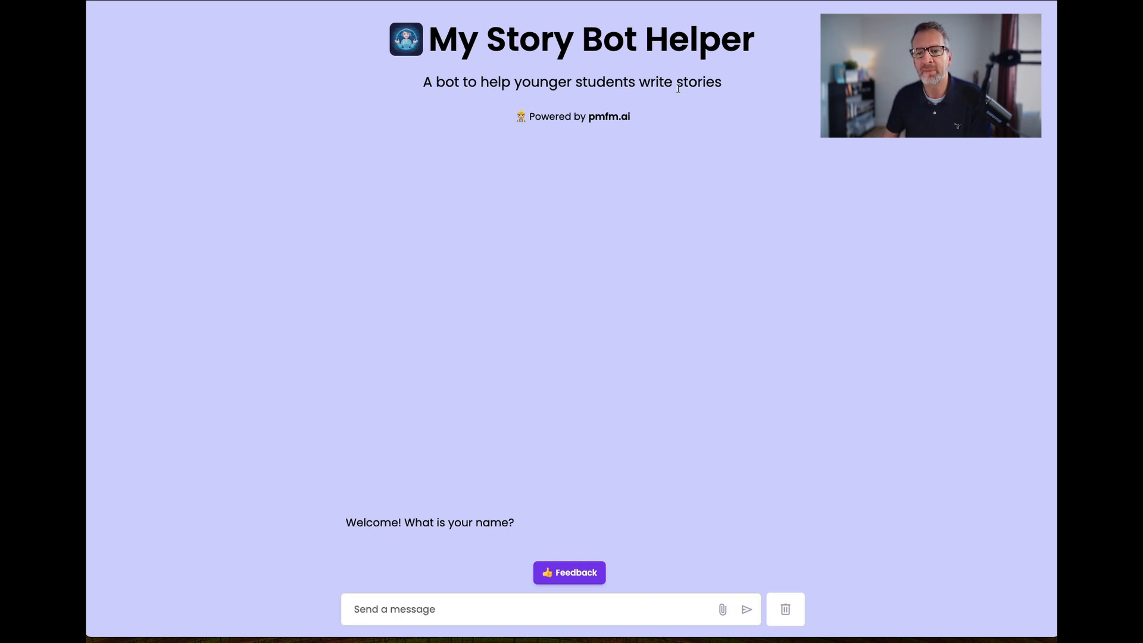
# Inspect the live My Story Bot Helper chat page, checking its message field and web address.
pyautogui.click(490, 615)
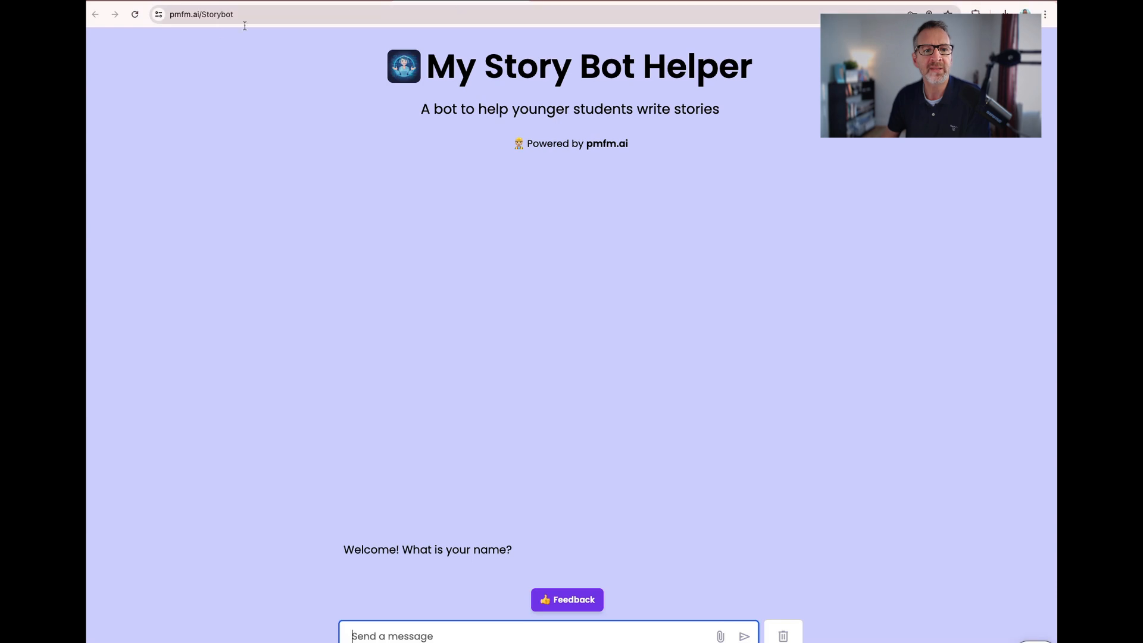
pyautogui.moveTo(173, 15)
pyautogui.mouseDown()
pyautogui.moveTo(259, 30)
pyautogui.moveTo(171, 18)
pyautogui.mouseUp()
pyautogui.click(271, 91)
pyautogui.click(248, 79)
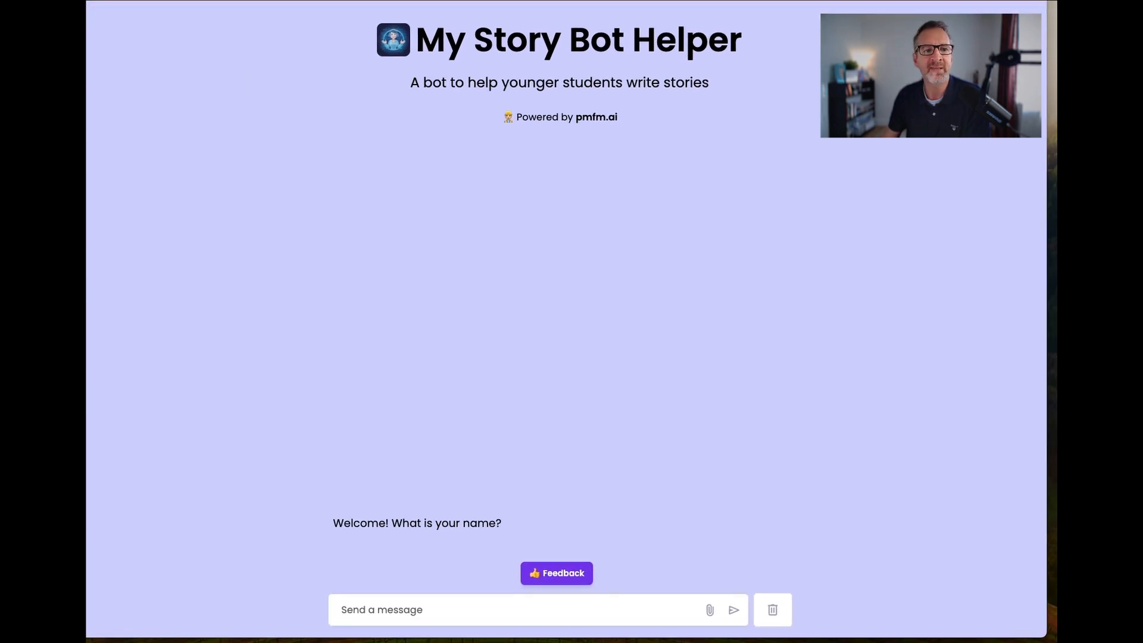
pyautogui.click(248, 23)
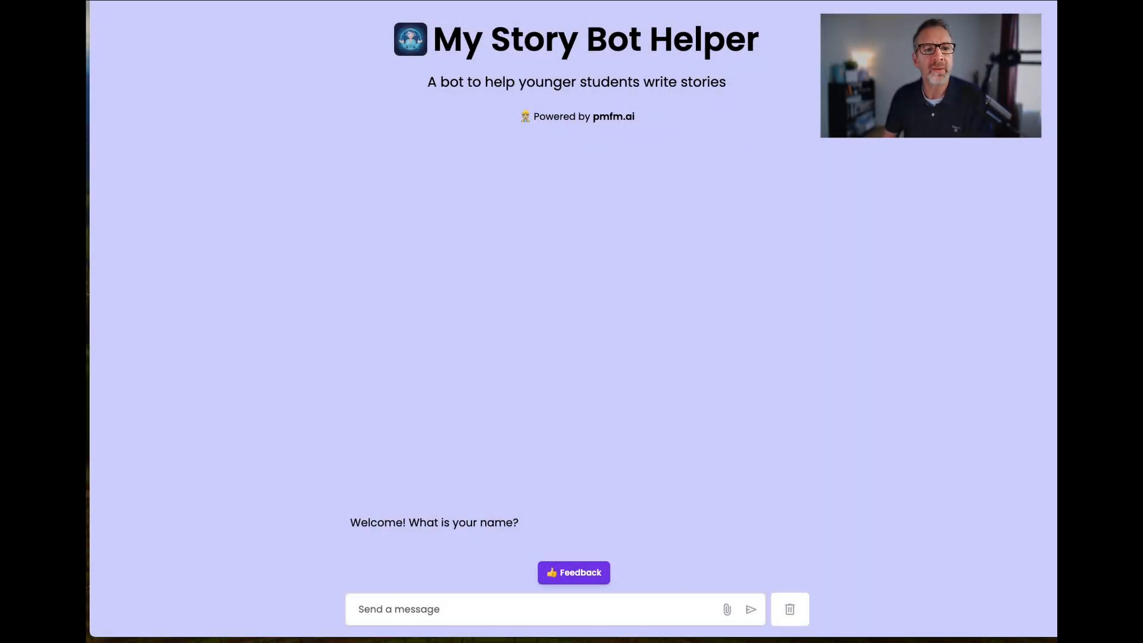
# Switch to Claude and enter the prompt "Create an HTML file including this embed code, so that the iframe fits the entire webpage.".
pyautogui.click(179, 1)
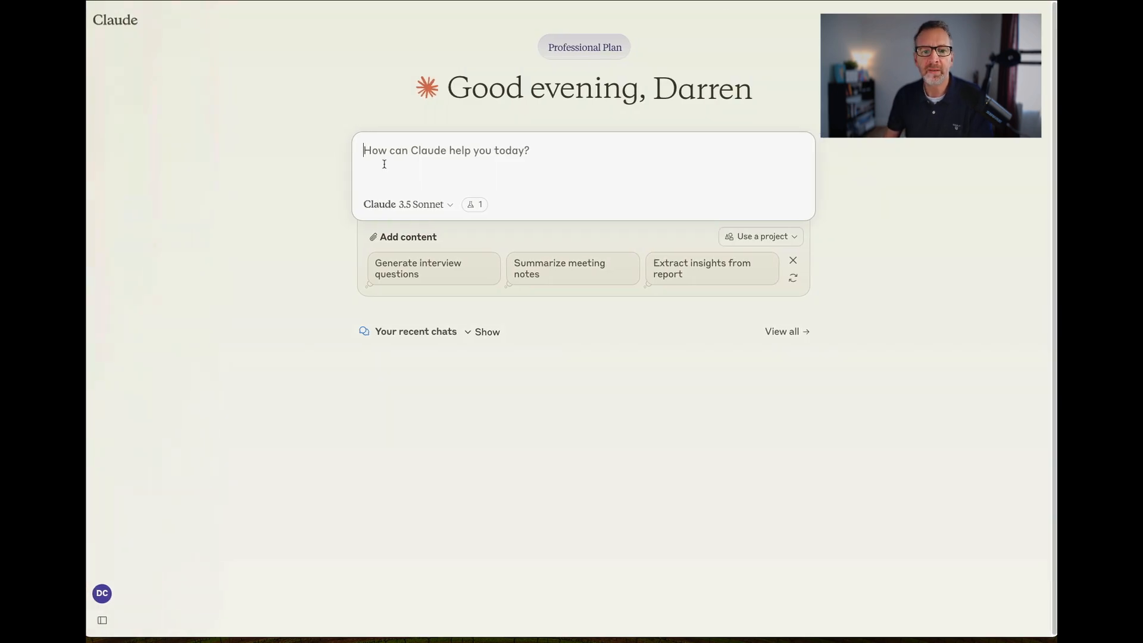
pyautogui.write('Create an HTML file including this embed code, so that the iframe fits the entire webpage.')
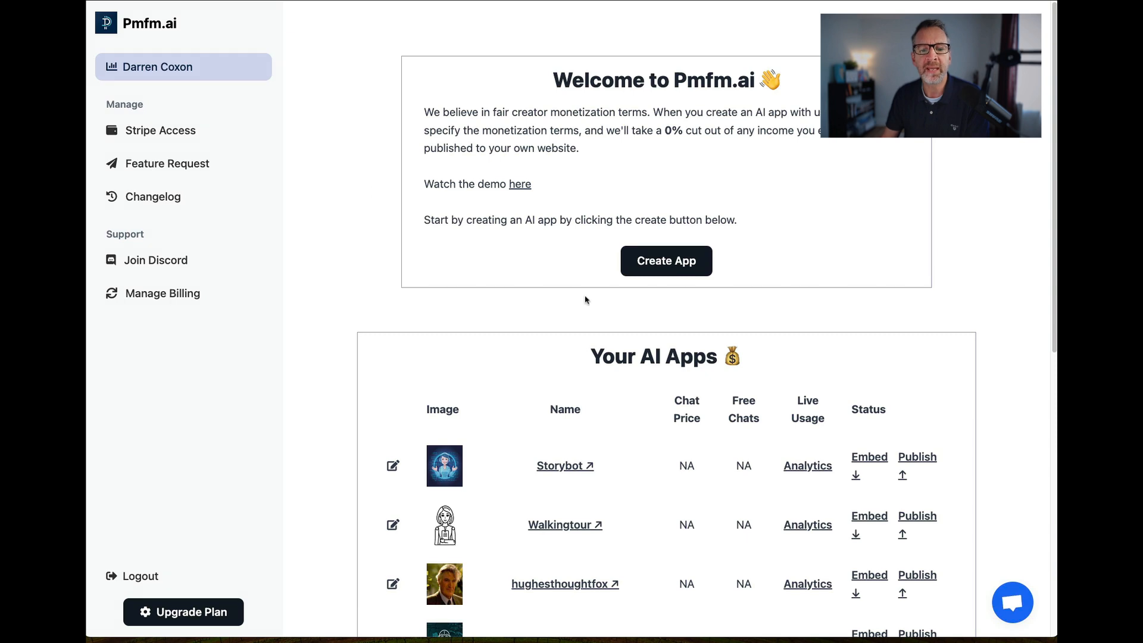
# Open Storybot's embed codes from the Pmfm.ai dashboard and compare the standard, login modal and no-login versions.
pyautogui.scroll(-5, 865, 439)
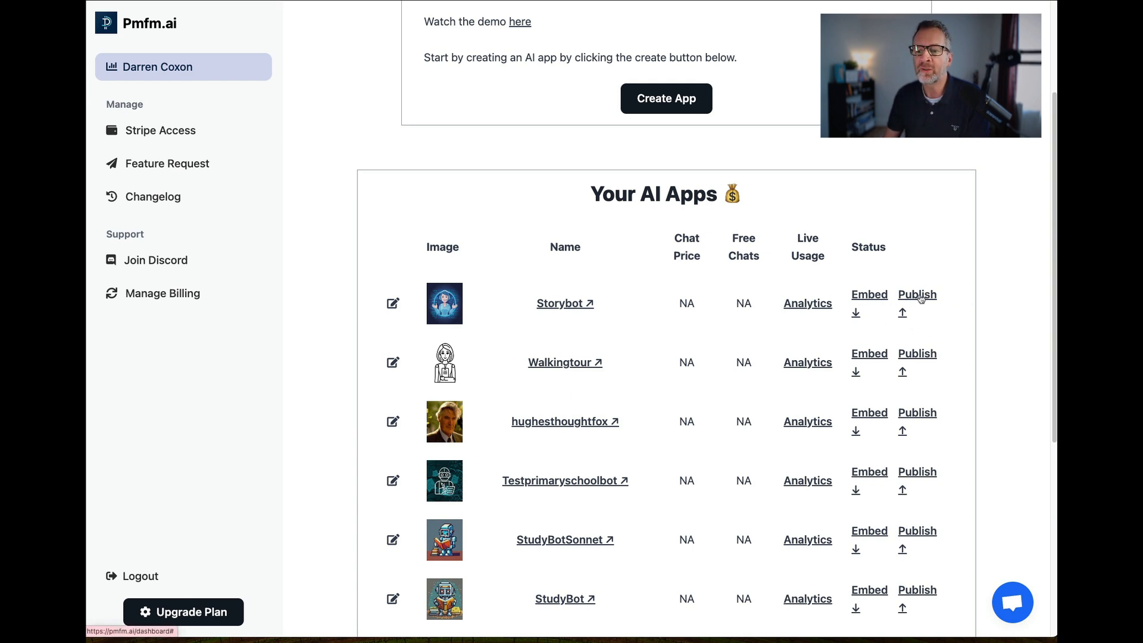
pyautogui.click(864, 298)
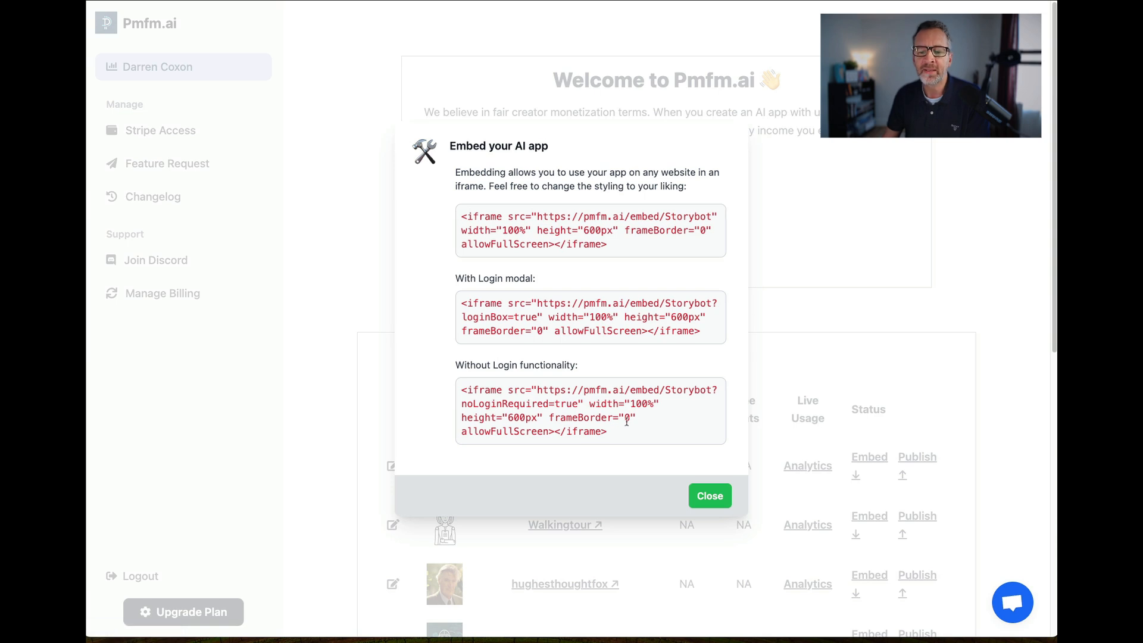
pyautogui.moveTo(615, 434); pyautogui.dragTo(463, 395)
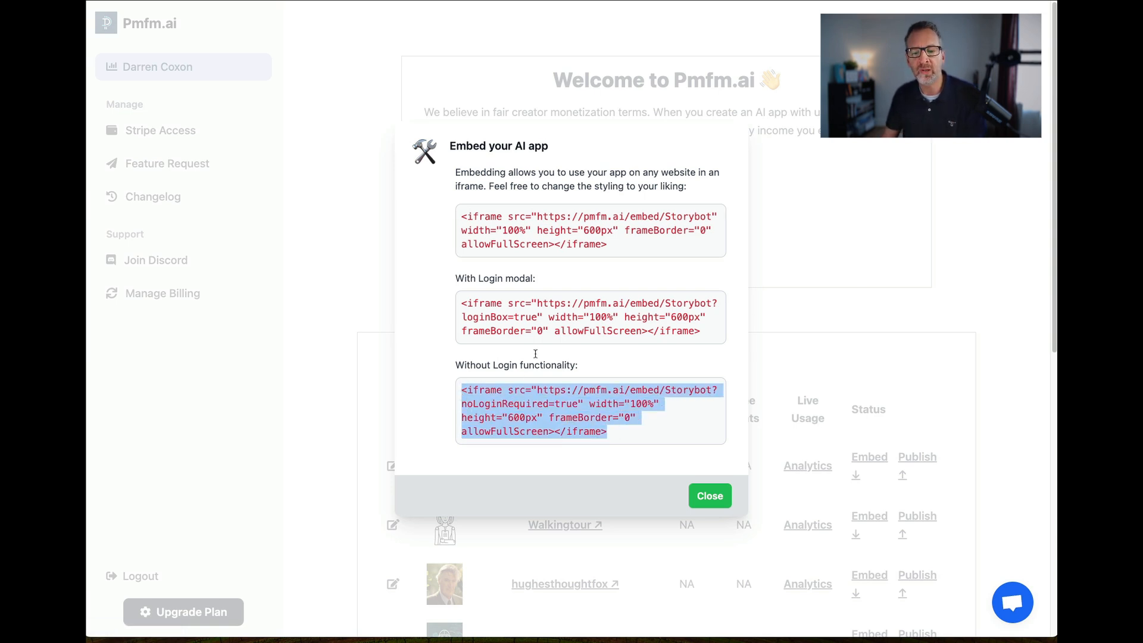
pyautogui.click(517, 301)
pyautogui.moveTo(463, 306); pyautogui.dragTo(581, 319)
pyautogui.moveTo(520, 216); pyautogui.dragTo(463, 219)
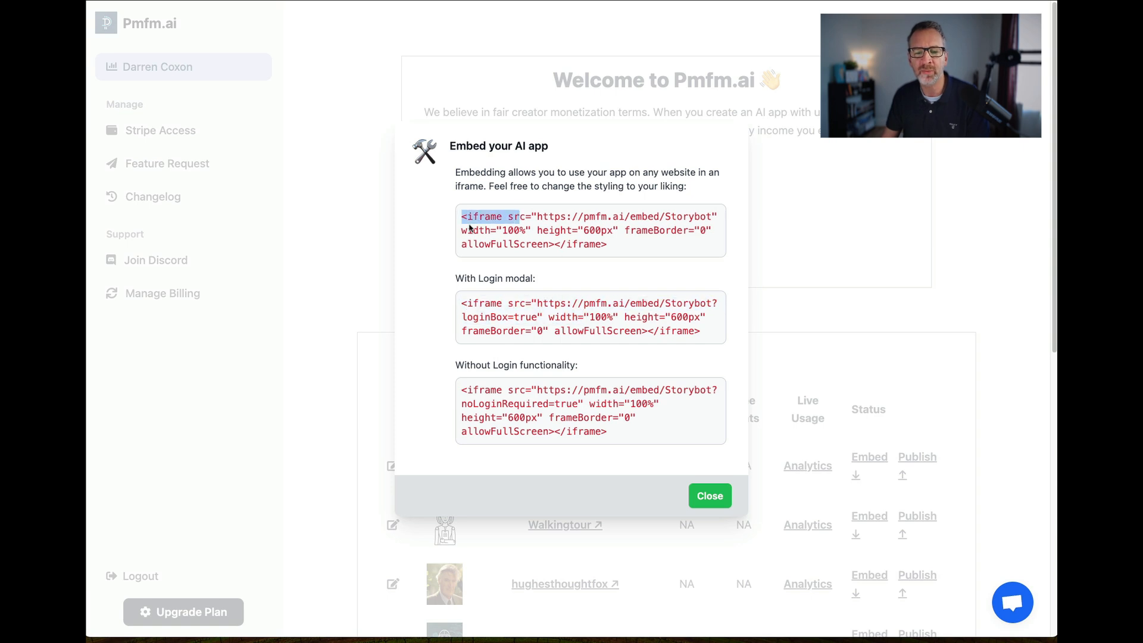
pyautogui.click(472, 230)
# Copy Storybot's iframe embed code without login functionality and close the embed dialog.
pyautogui.moveTo(614, 437); pyautogui.dragTo(460, 390)
pyautogui.press('super+c')
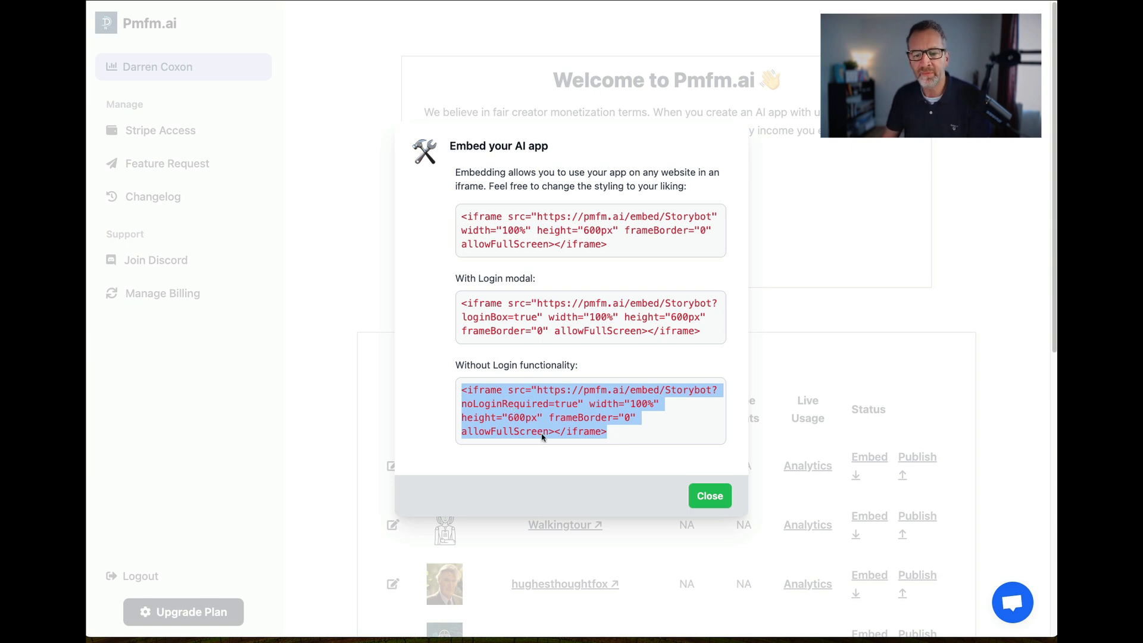
pyautogui.click(633, 444)
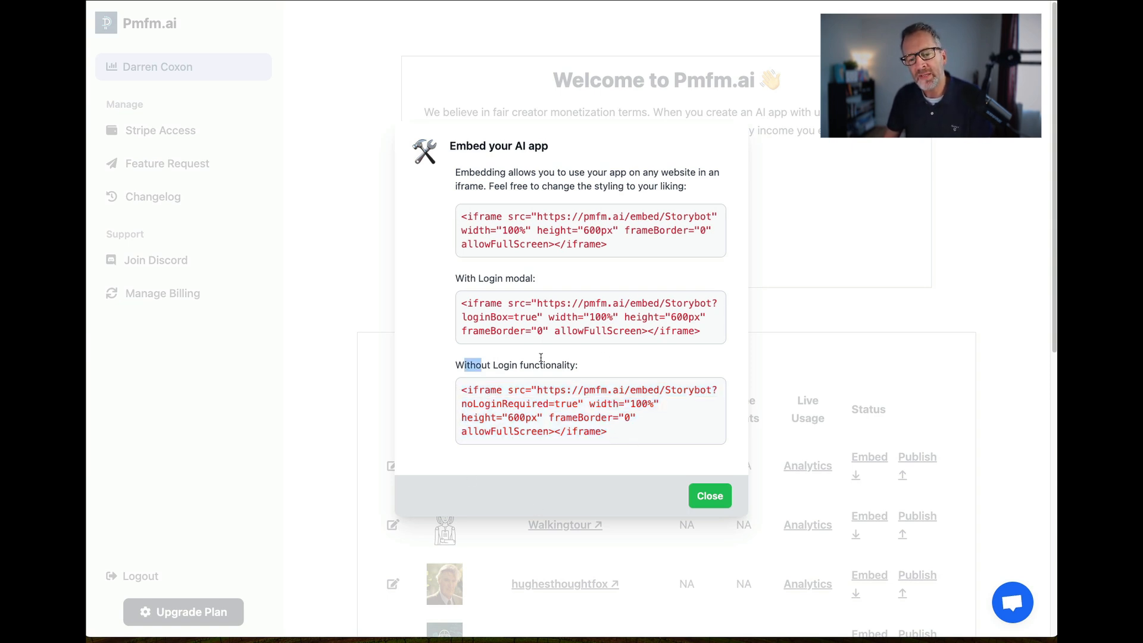
pyautogui.moveTo(465, 364); pyautogui.dragTo(456, 349)
pyautogui.click(710, 496)
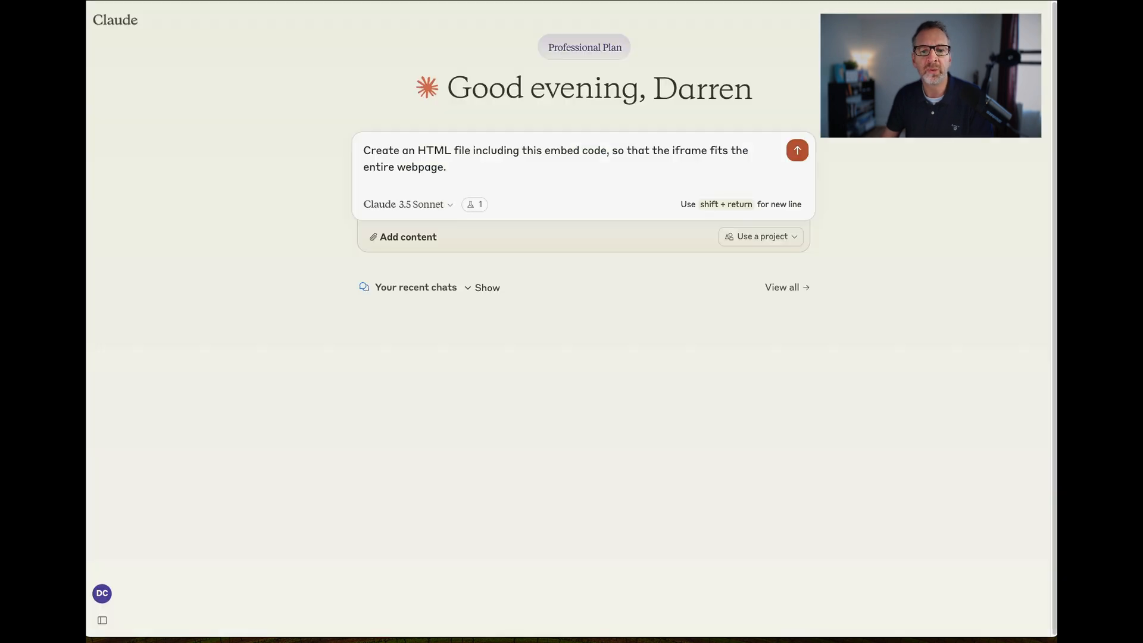
# Return to Claude, append the copied Storybot iframe code in square brackets to the prompt, review the request and send it.
pyautogui.click(453, 172)
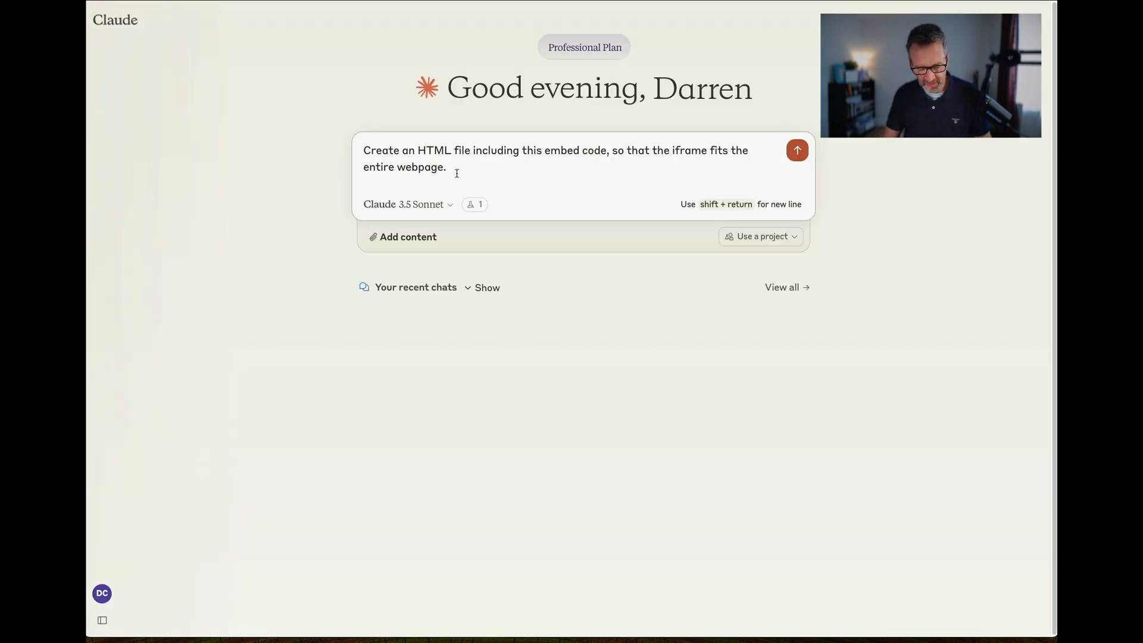
pyautogui.write('[')
pyautogui.press('super+v')
pyautogui.write(']')
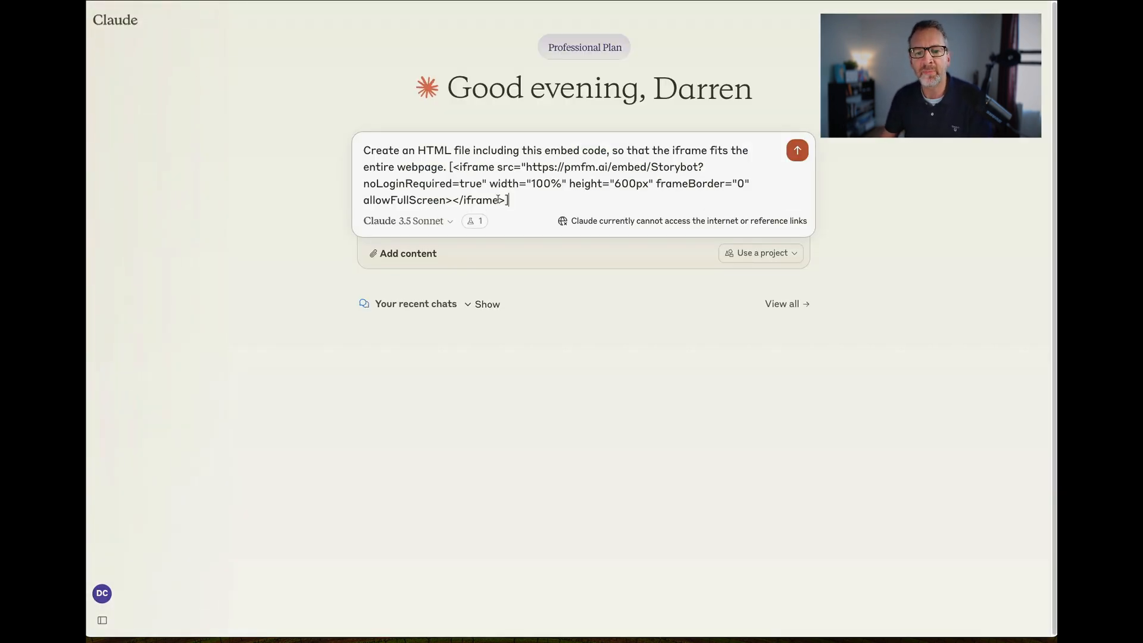
pyautogui.click(451, 168)
pyautogui.moveTo(400, 151); pyautogui.dragTo(500, 198)
pyautogui.click(522, 204)
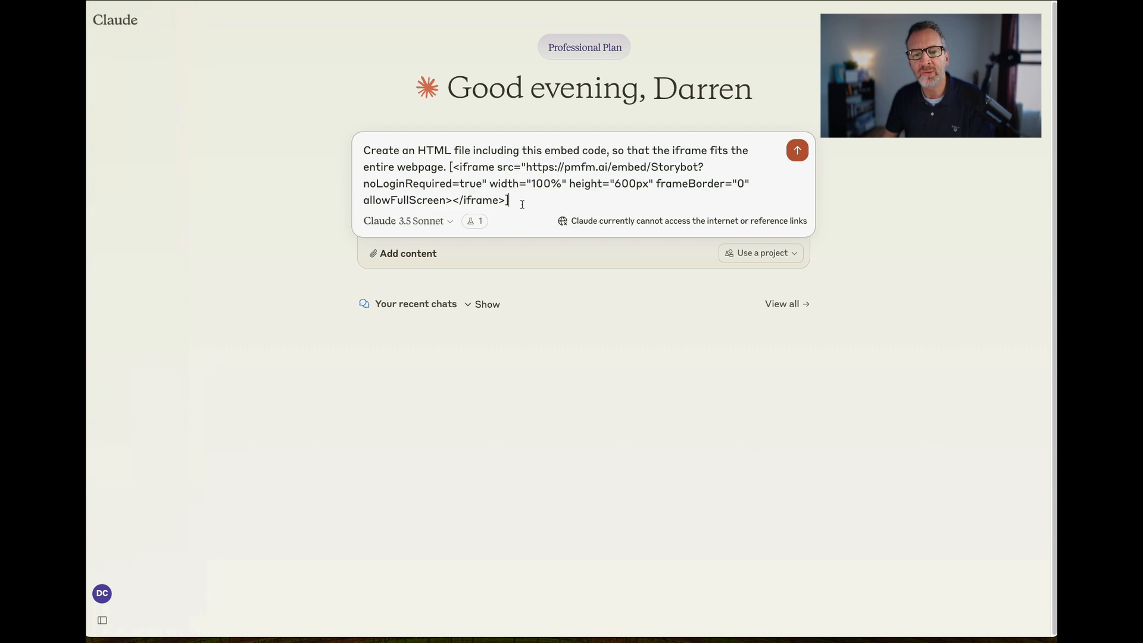
pyautogui.click(797, 151)
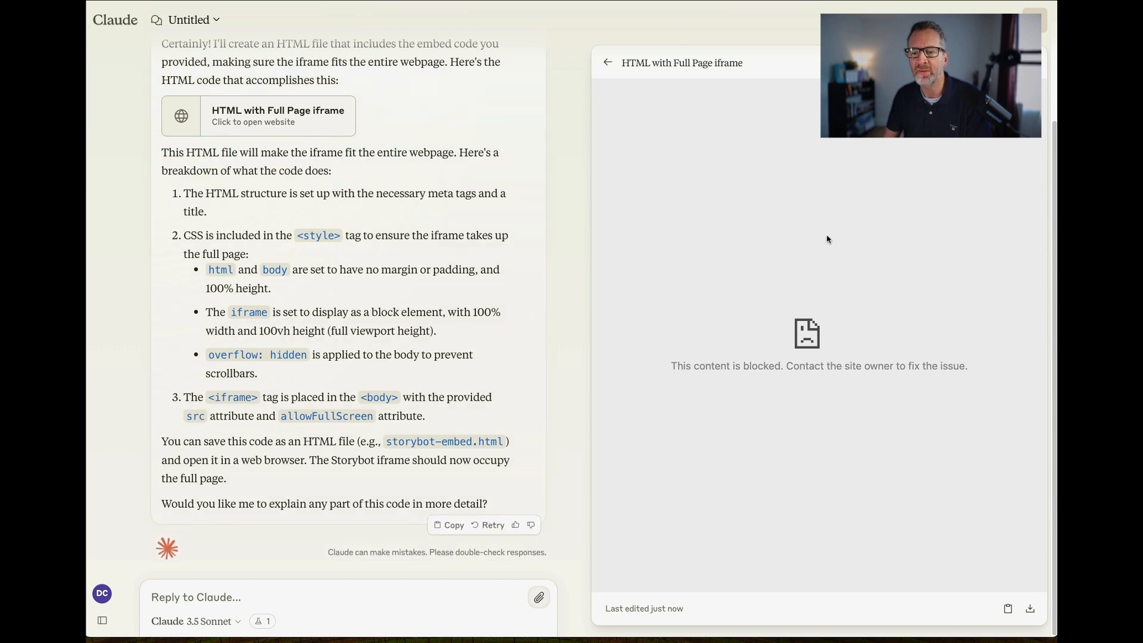
# Show the code of the generated full-page iframe website and download it as an HTML file.
pyautogui.click(996, 63)
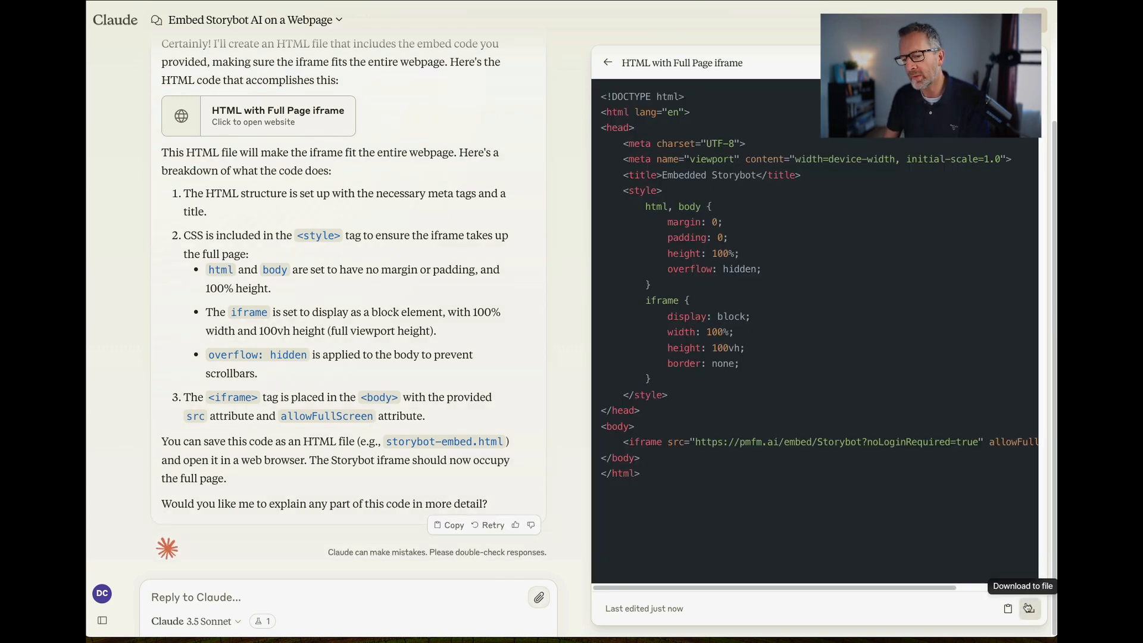
pyautogui.click(1029, 608)
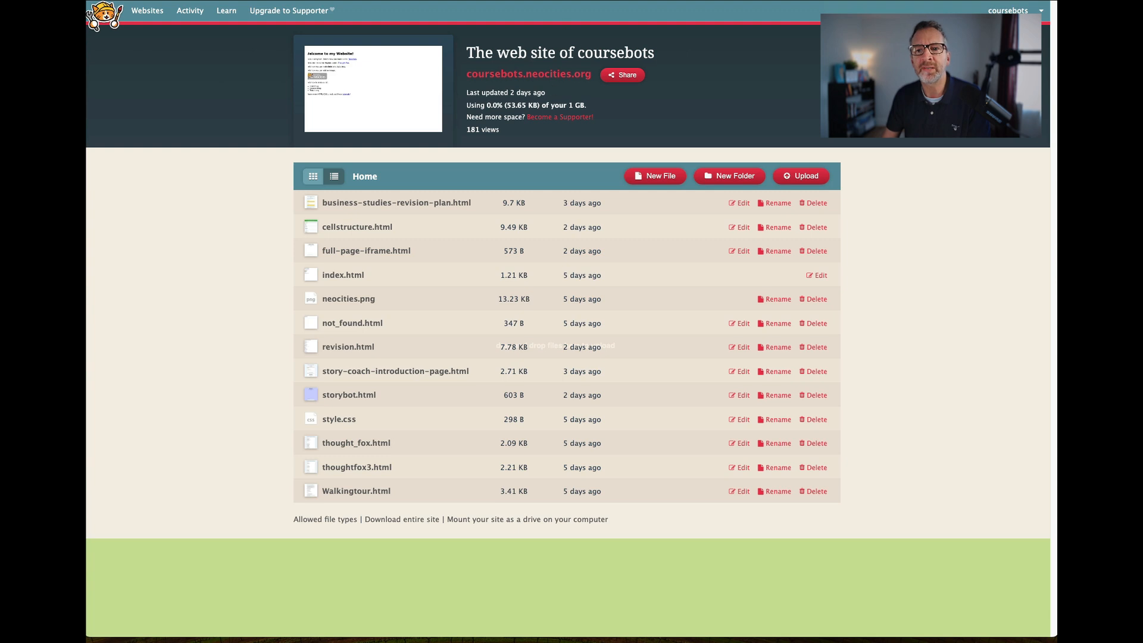
# Switch to the Neocities dashboard and examine the coursebots site's title and its address, coursebots.neocities.org.
pyautogui.moveTo(709, 0); pyautogui.dragTo(726, 46)
pyautogui.moveTo(189, 60); pyautogui.dragTo(235, 62)
pyautogui.click(526, 127)
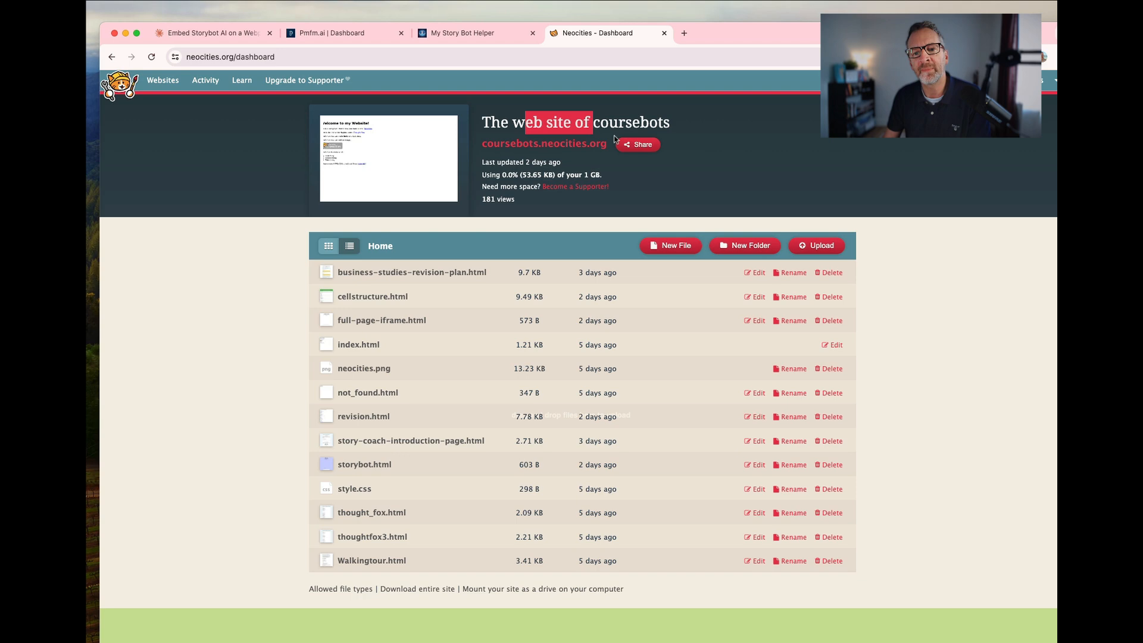
pyautogui.moveTo(609, 145); pyautogui.dragTo(481, 148)
pyautogui.click(613, 165)
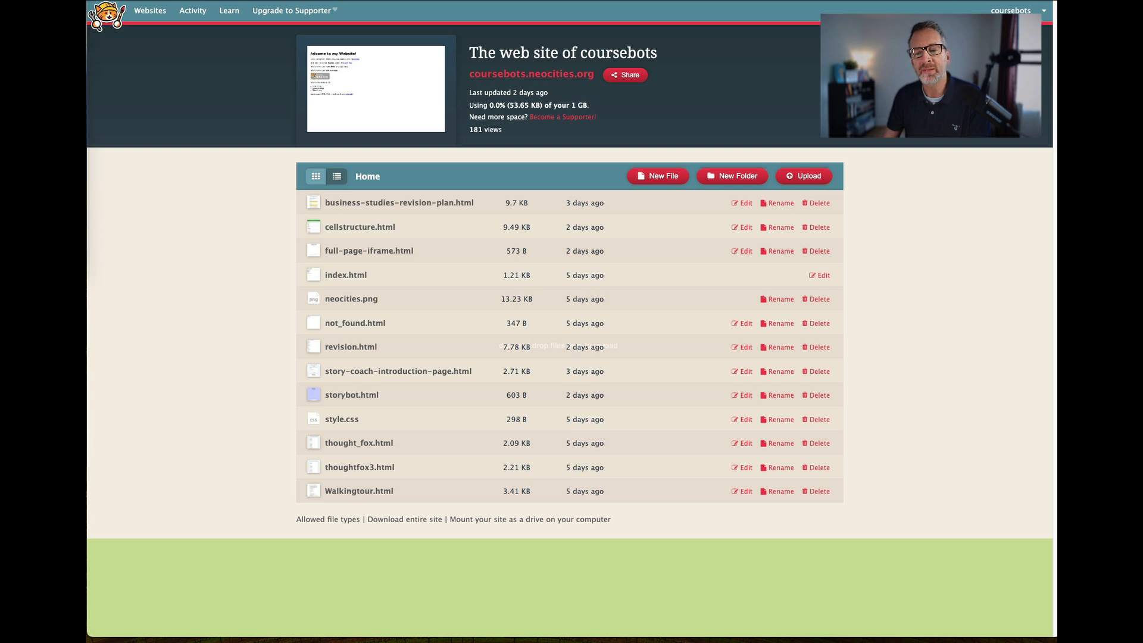
# Upload the downloaded full-page-iframe.html to the coursebots site's Home folder and open the hosted storybot.html page.
pyautogui.moveTo(89, 226); pyautogui.dragTo(403, 219)
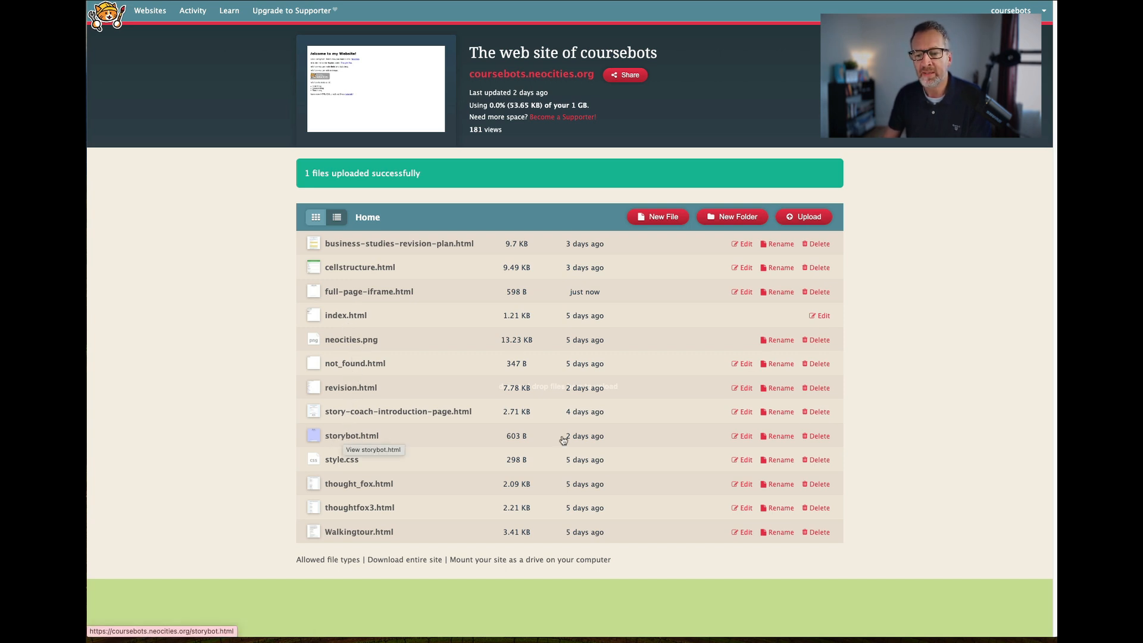
pyautogui.click(339, 438)
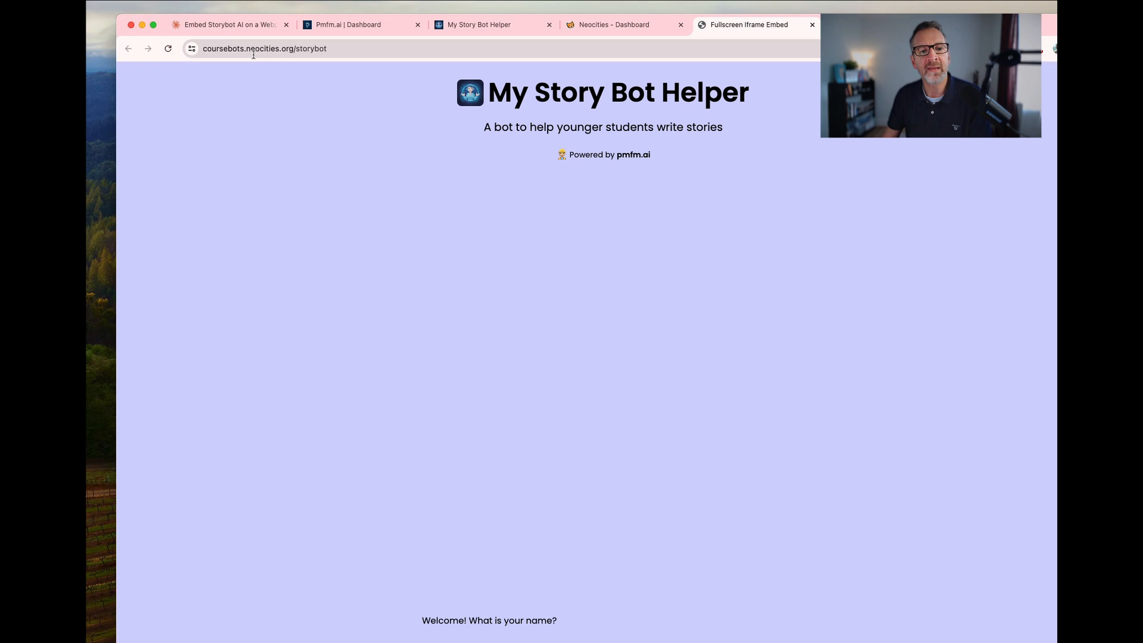
# Select and copy the full address of the hosted Storybot page, coursebots.neocities.org/storybot.
pyautogui.click(253, 53)
pyautogui.click(363, 54)
pyautogui.moveTo(368, 57); pyautogui.dragTo(201, 52)
pyautogui.press('super+c')
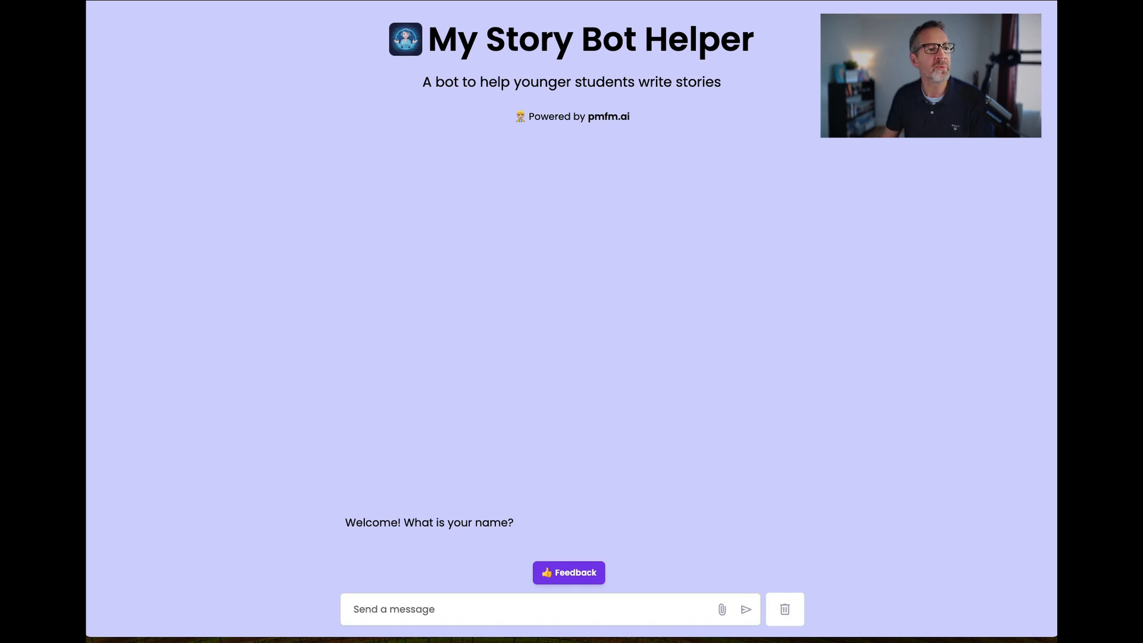
pyautogui.press('super+shift+n')
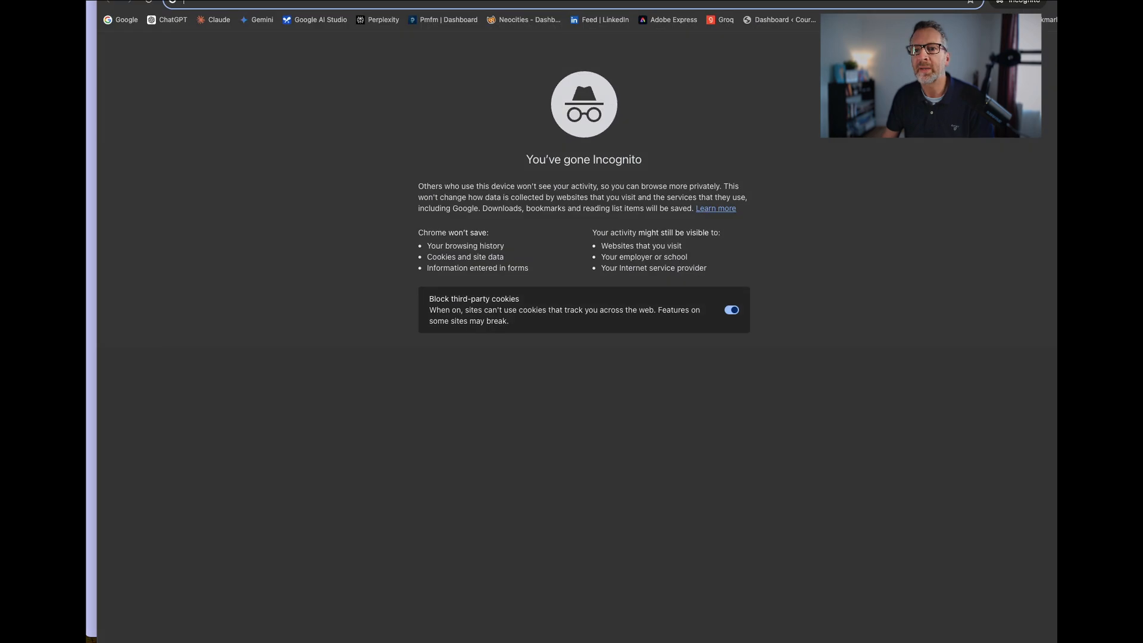
pyautogui.moveTo(788, 0); pyautogui.dragTo(782, 23)
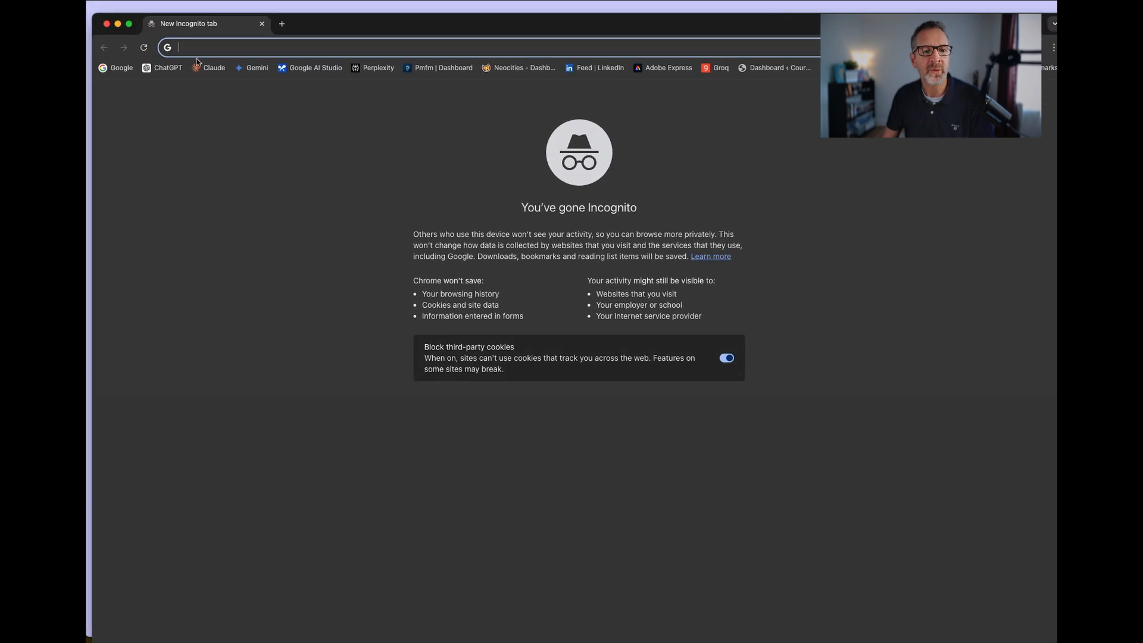
pyautogui.press('super+v')
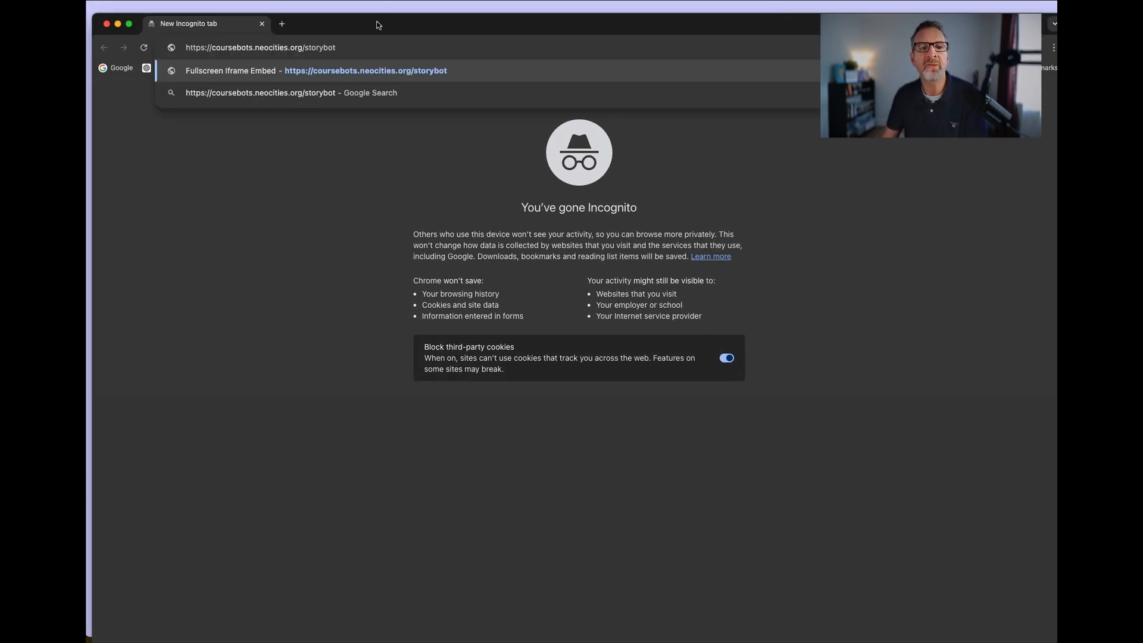
pyautogui.click(275, 200)
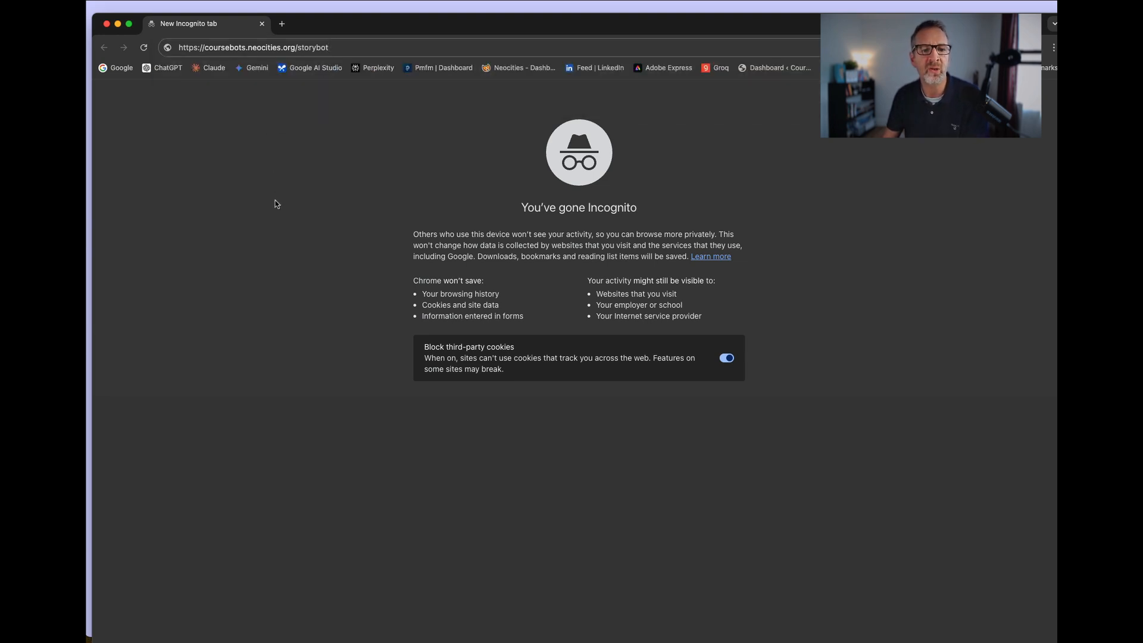
pyautogui.click(365, 49)
pyautogui.press('Return')
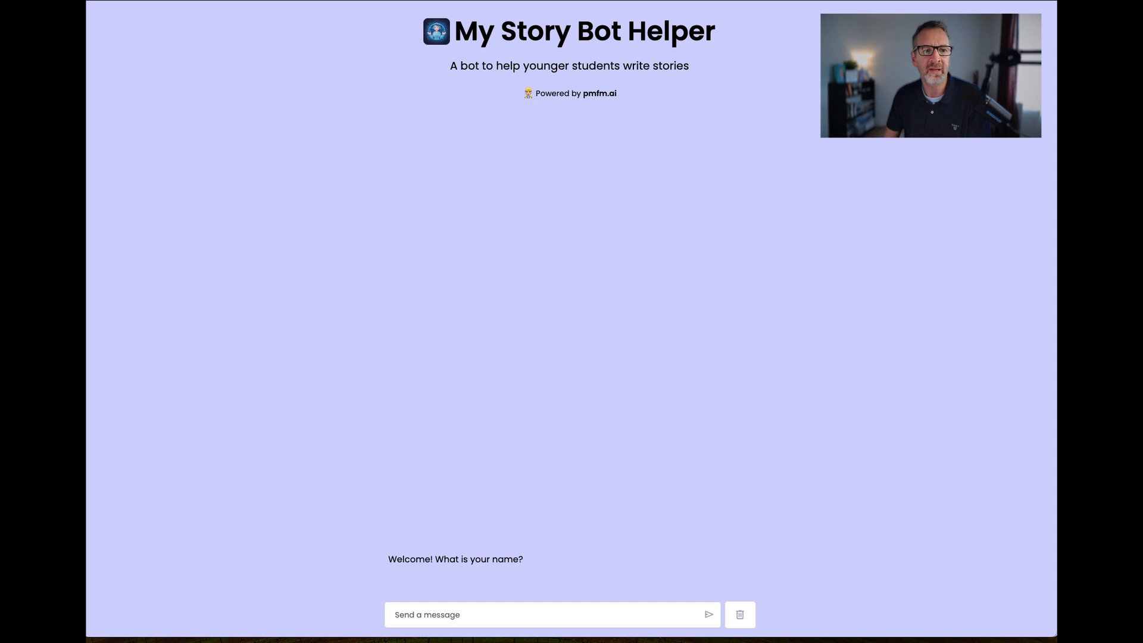
pyautogui.moveTo(415, 1); pyautogui.dragTo(421, 1)
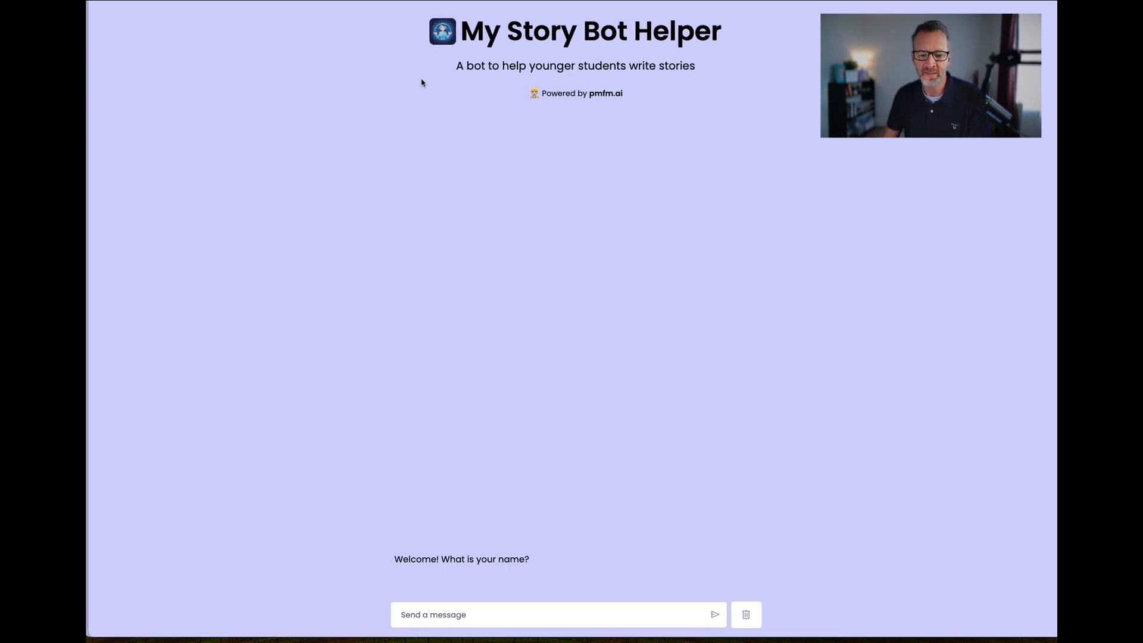
pyautogui.click(450, 614)
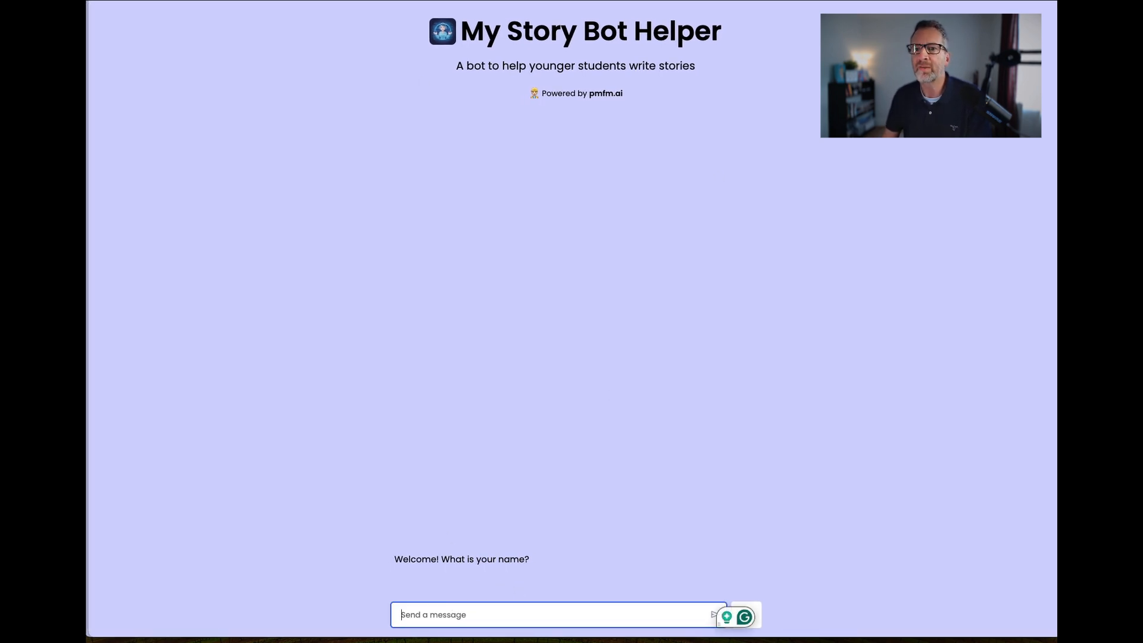